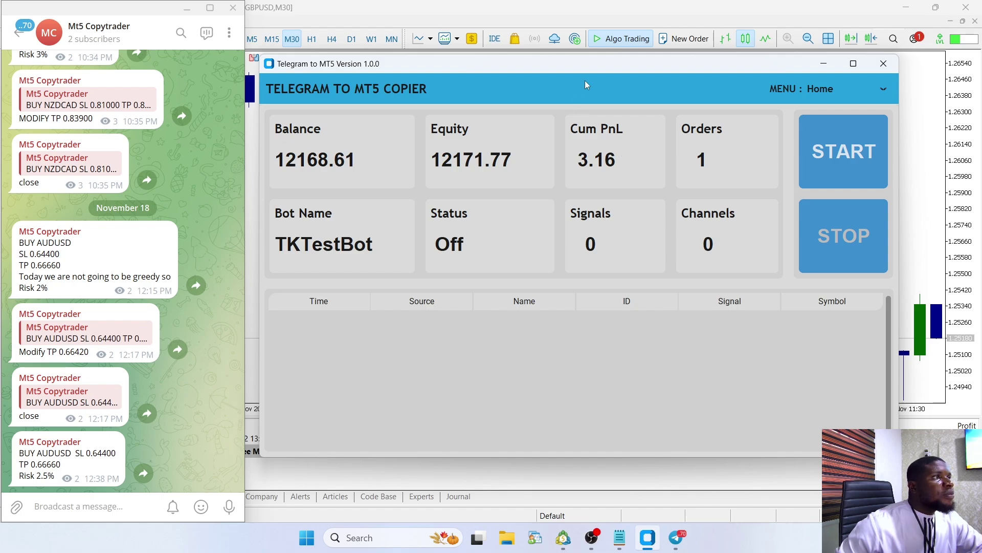
- Move the copier window and look over its Settings page
drag(573, 65, 572, 78)
click(885, 101)
click(822, 163)
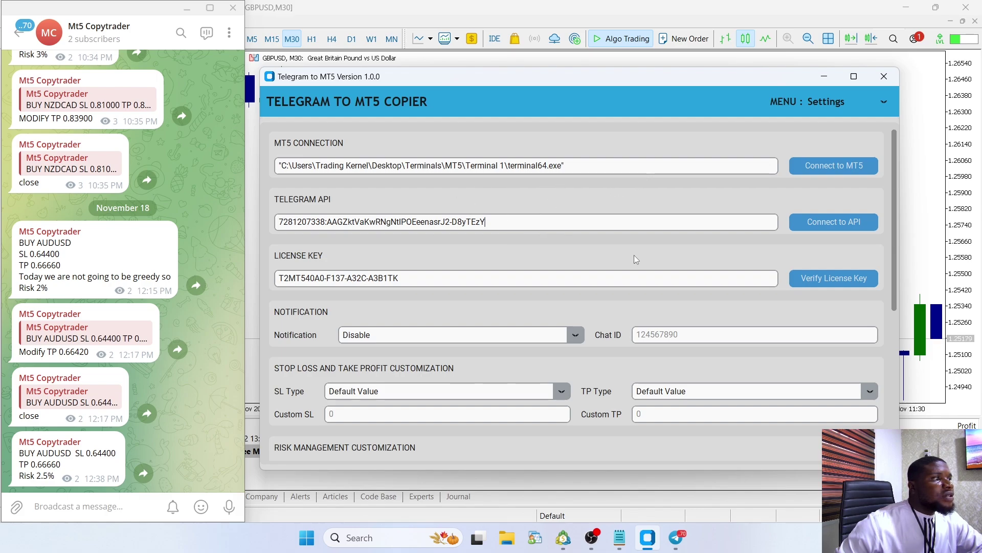
drag(423, 276, 377, 278)
click(341, 278)
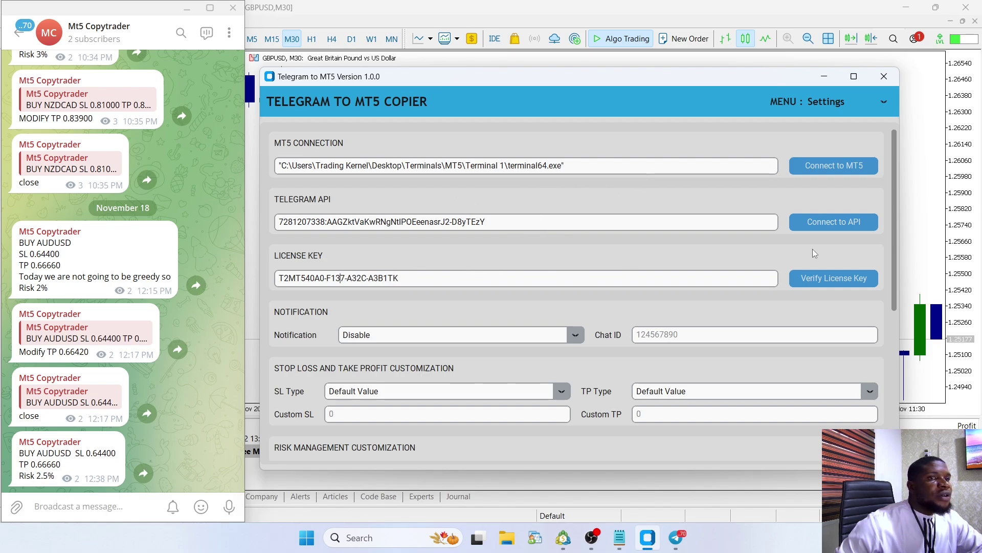
scroll(685, 279, down, 5)
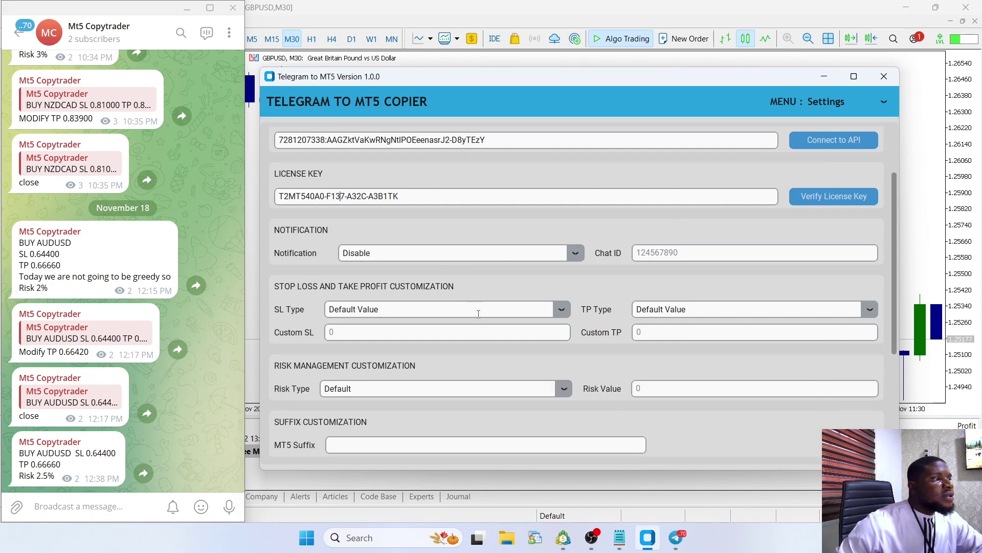
scroll(477, 314, up, 5)
- Return the copier to its Home dashboard and settle its window position
click(883, 101)
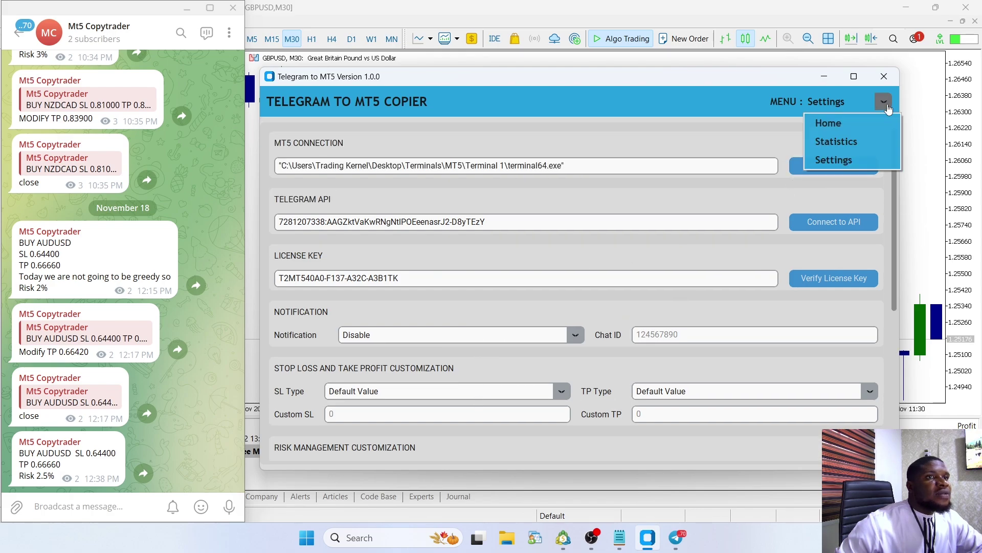
click(852, 121)
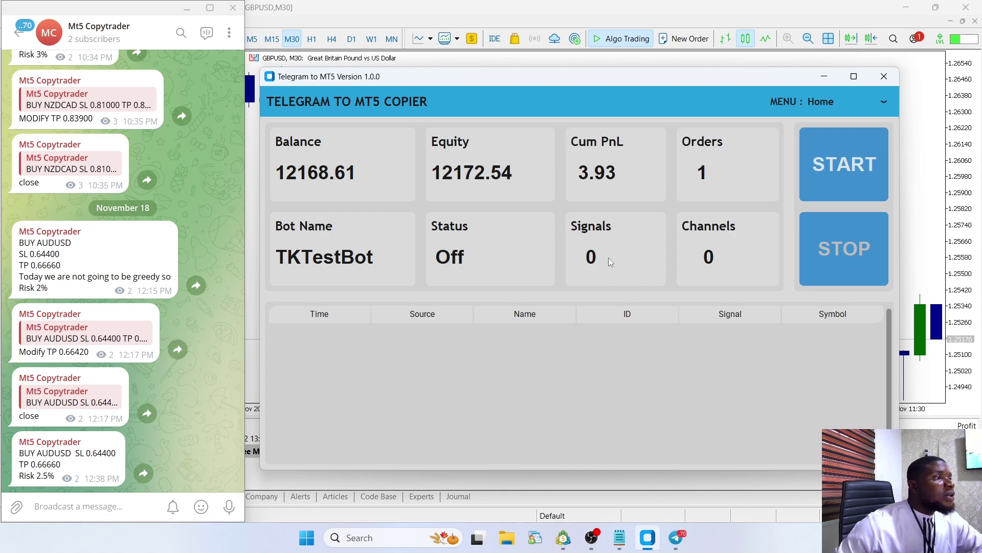
drag(599, 78, 604, 81)
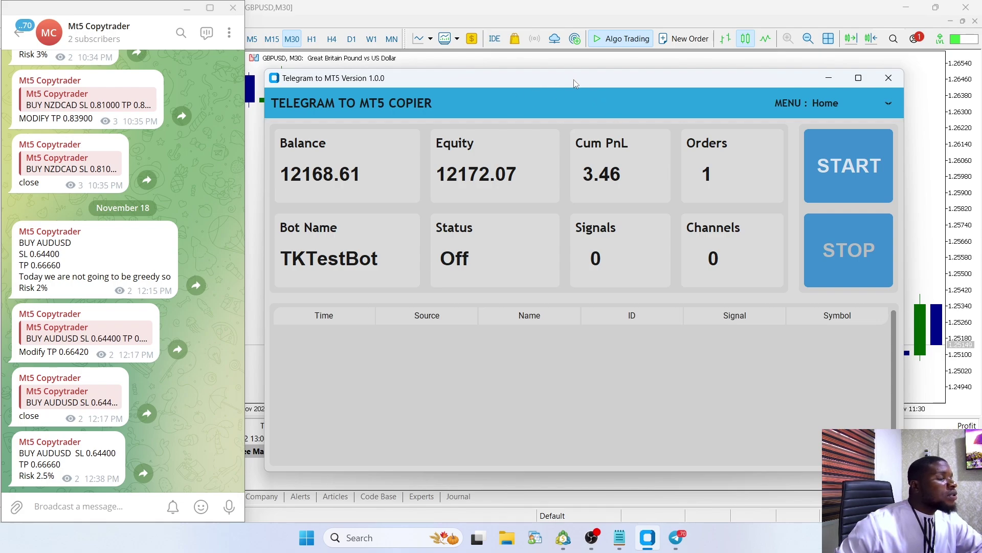
drag(552, 82, 552, 76)
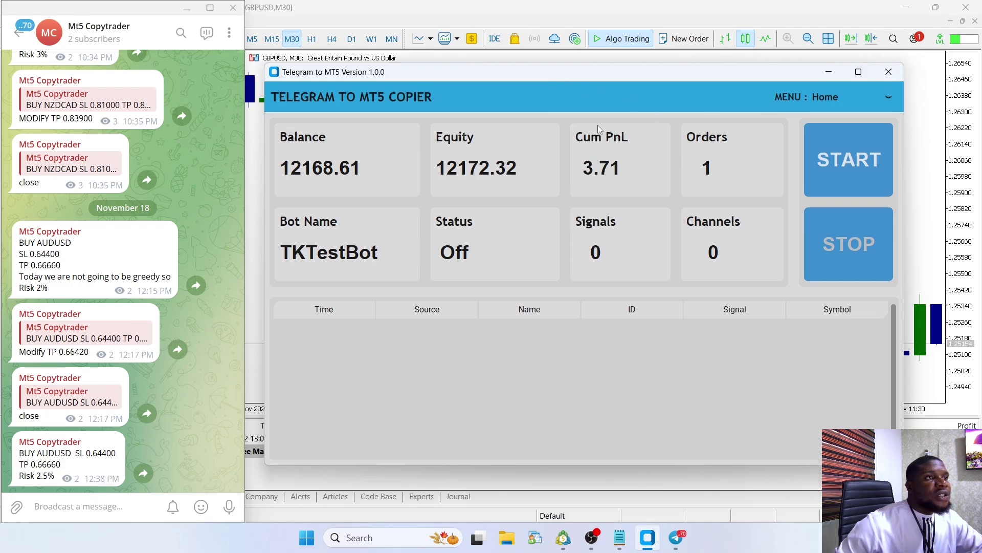
drag(580, 76, 571, 75)
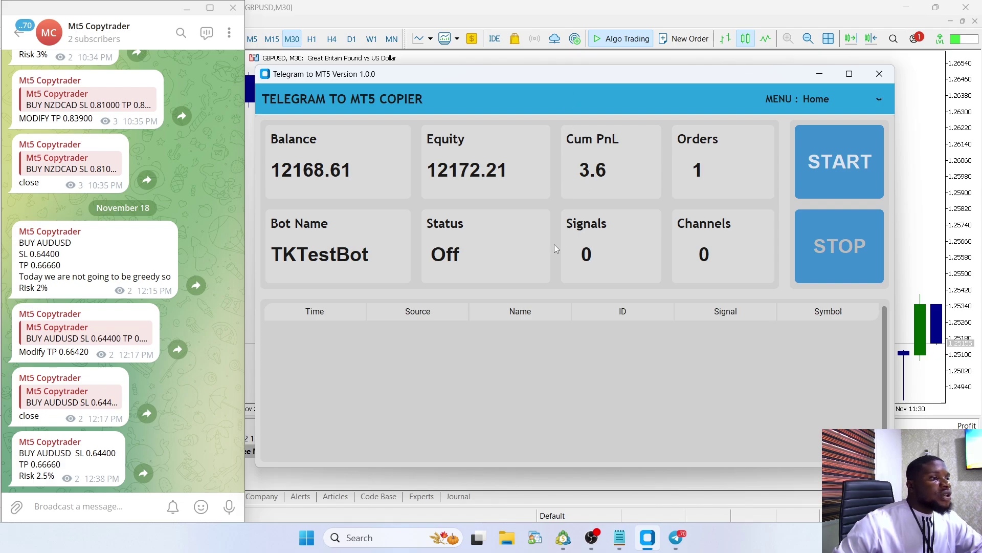
- Cycle between MetaTrader 5, the copier and the Telegram channel, shifting the copier right
click(579, 475)
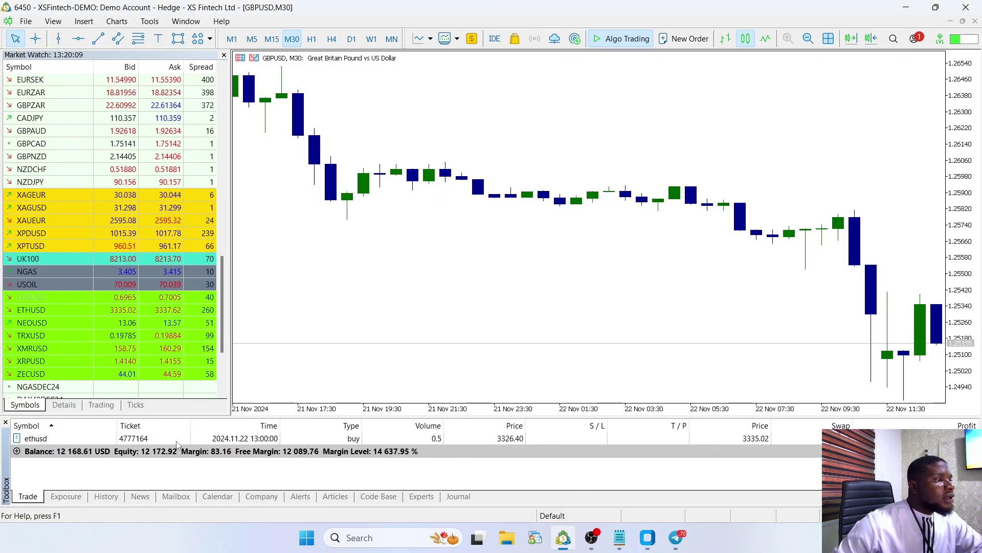
mouse_move(680, 537)
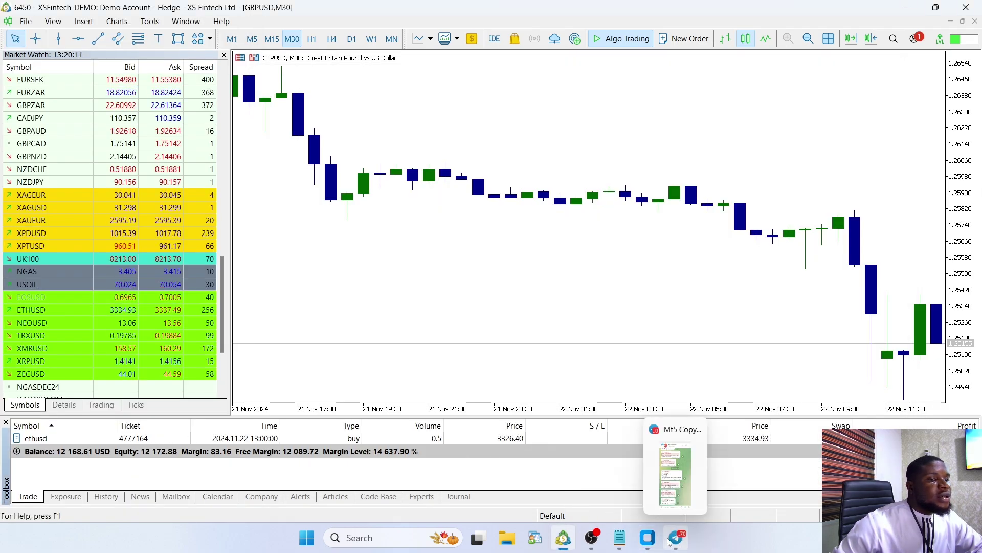
click(648, 537)
click(676, 538)
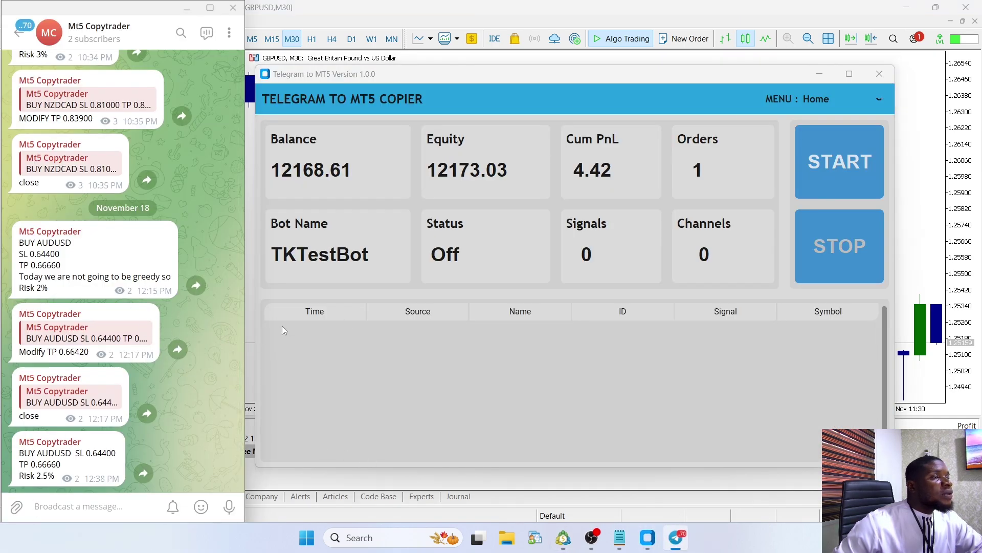
drag(575, 82, 596, 81)
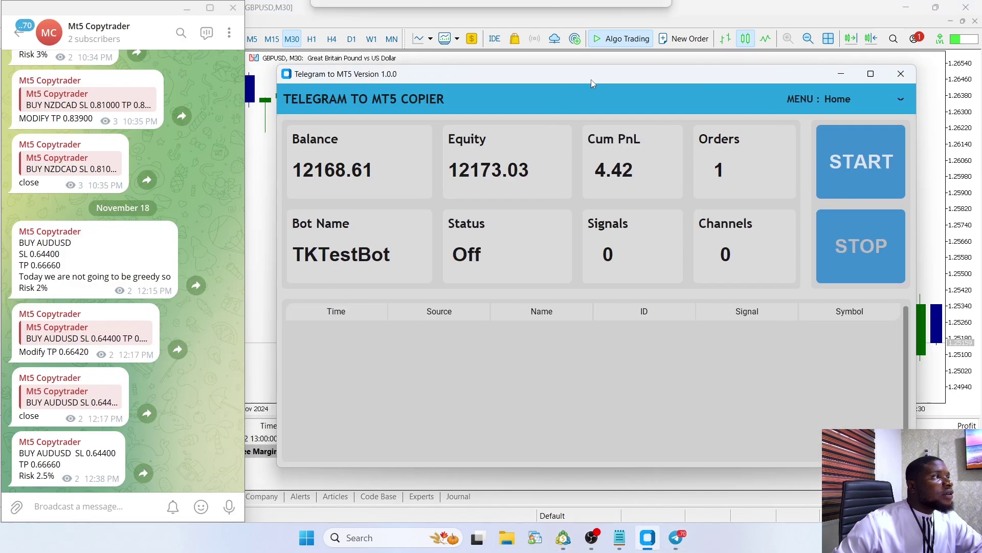
- View the Telegram channel's info and subscribers list, then return to its messages
click(128, 41)
click(84, 255)
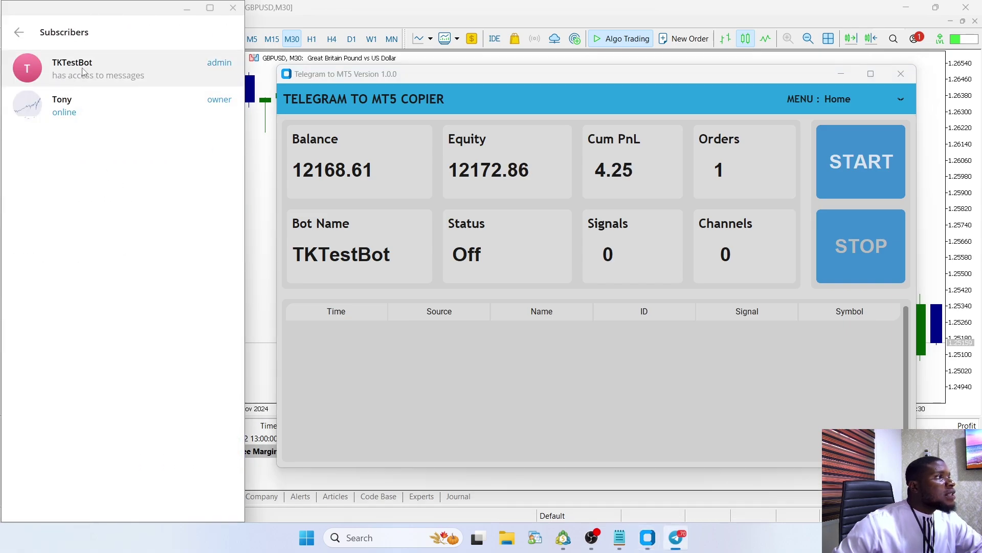
click(20, 33)
click(25, 35)
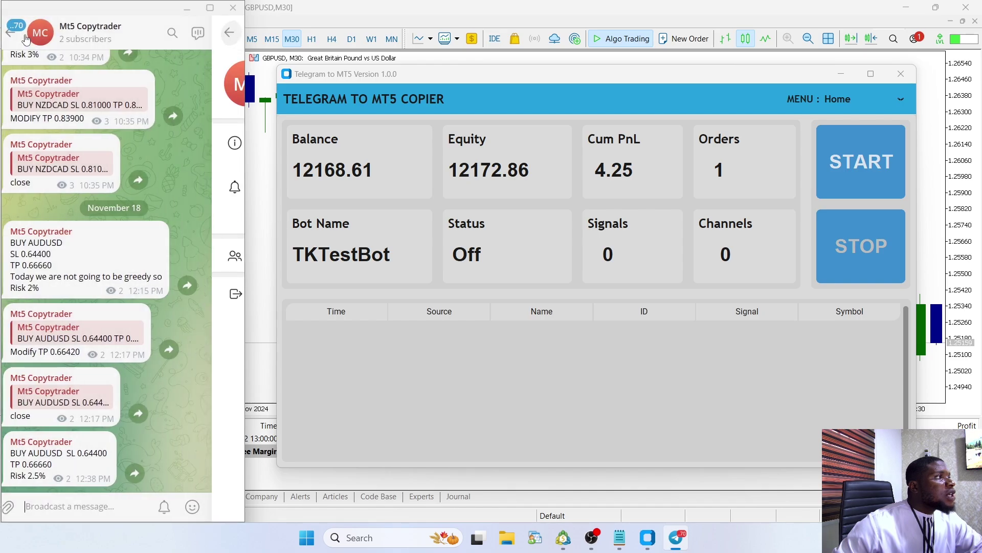
drag(654, 88, 641, 105)
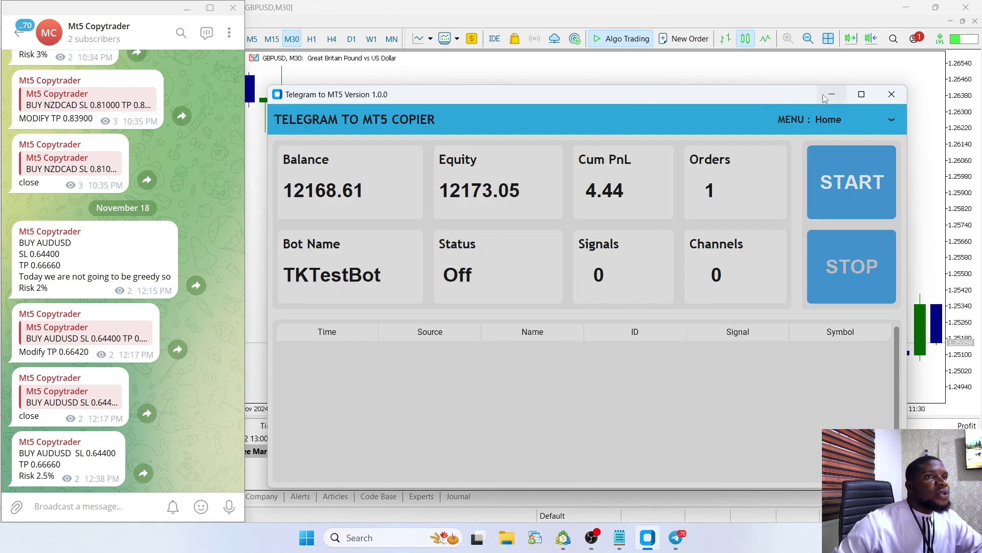
- Start the copier bot, minimize it, and bring the Telegram channel forward
click(850, 187)
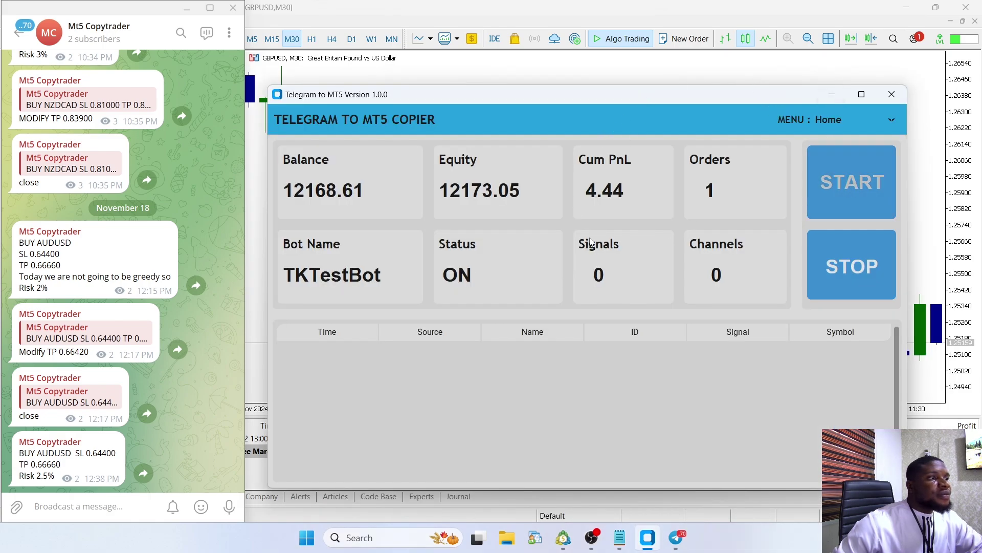
click(832, 97)
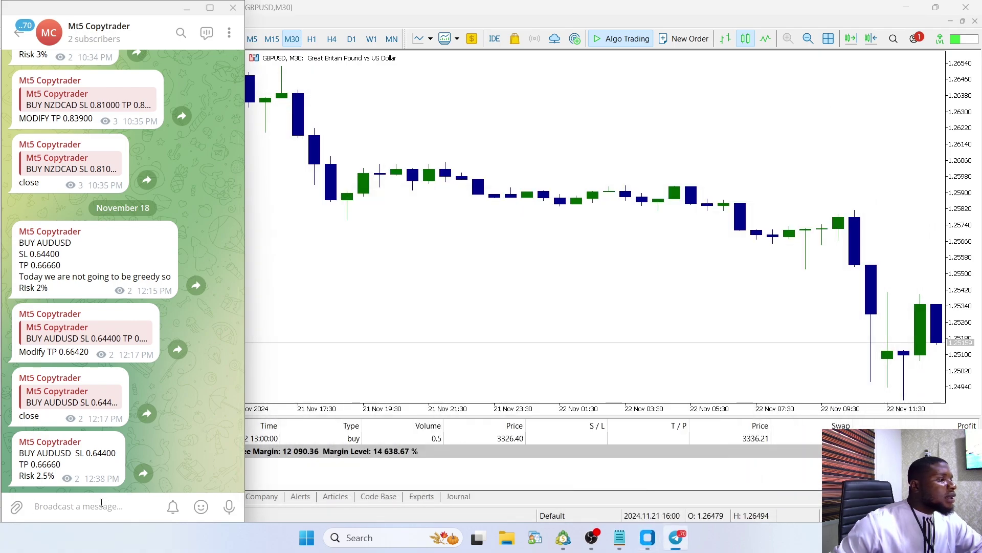
click(649, 287)
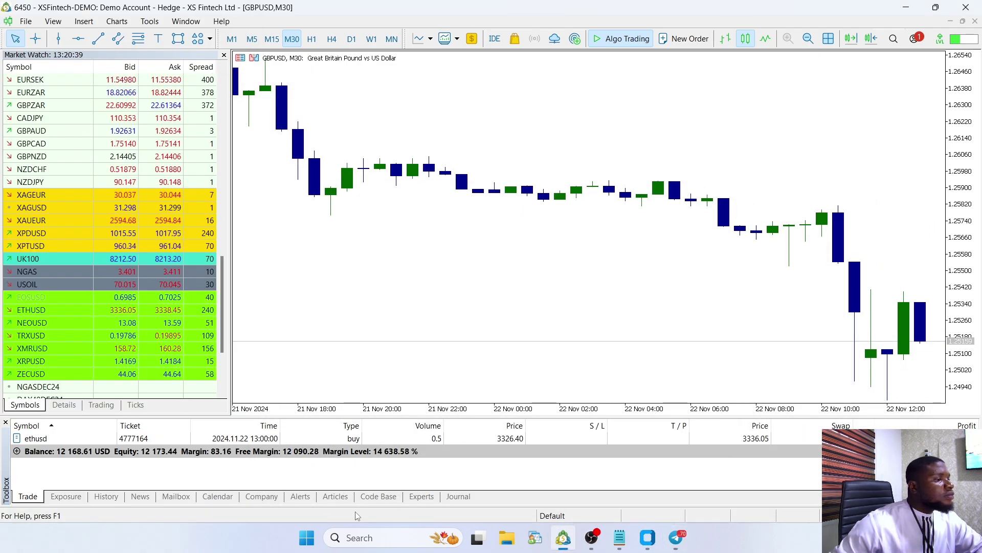
click(676, 537)
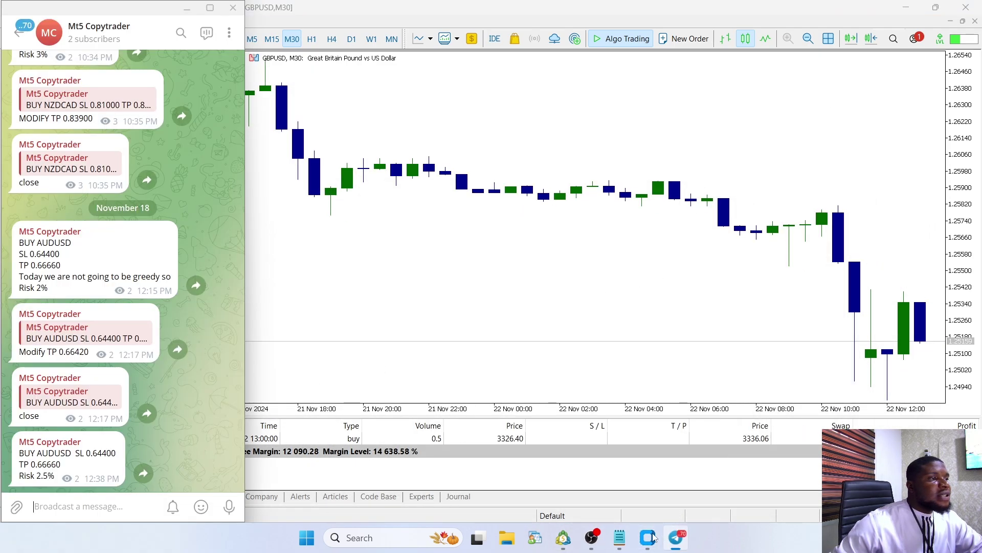
- Draft the lines BUY GBPUSD, SL 1.24940, TP 1.26540, Risk 2% in the channel
click(48, 506)
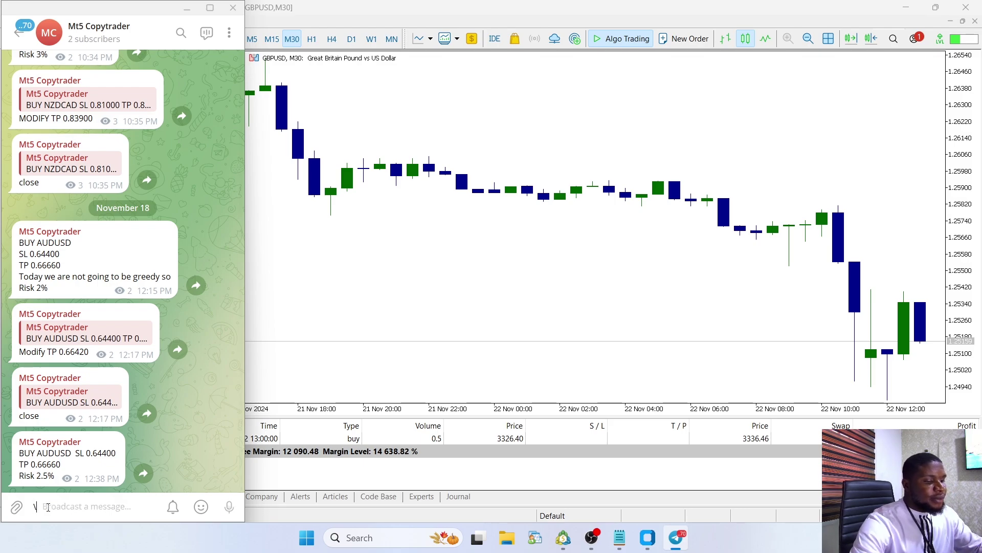
text(BUY GBPUSD)
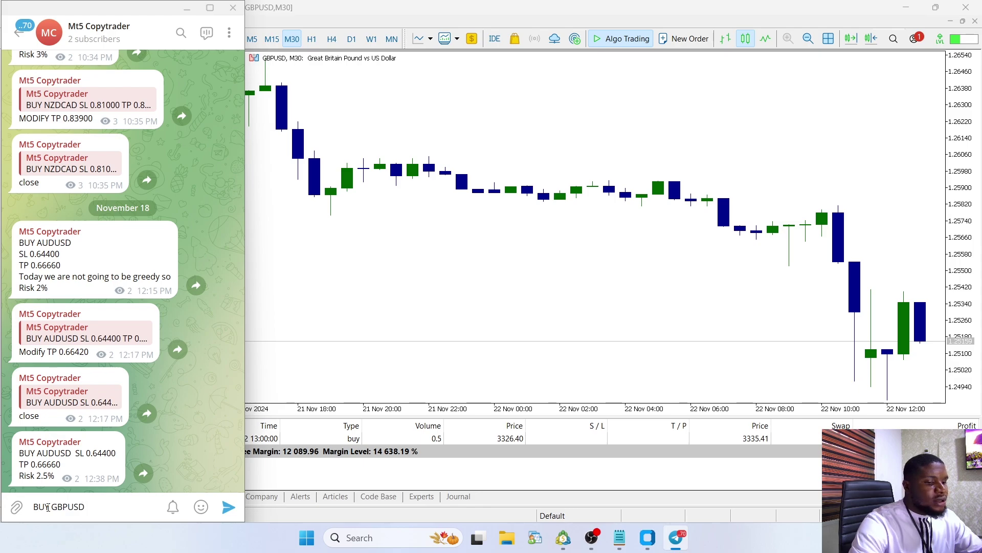
key(shift+Return)
text(SL)
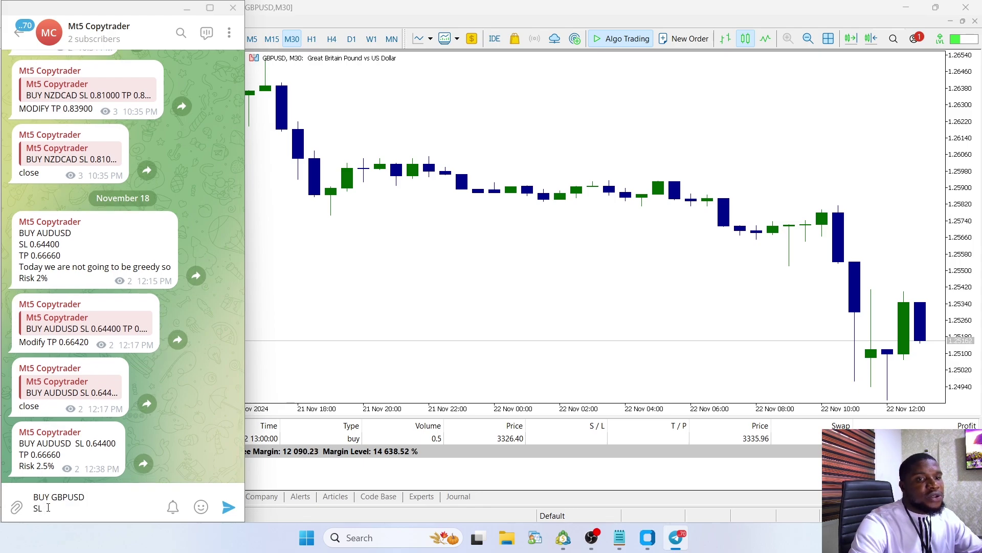
text( 1.2)
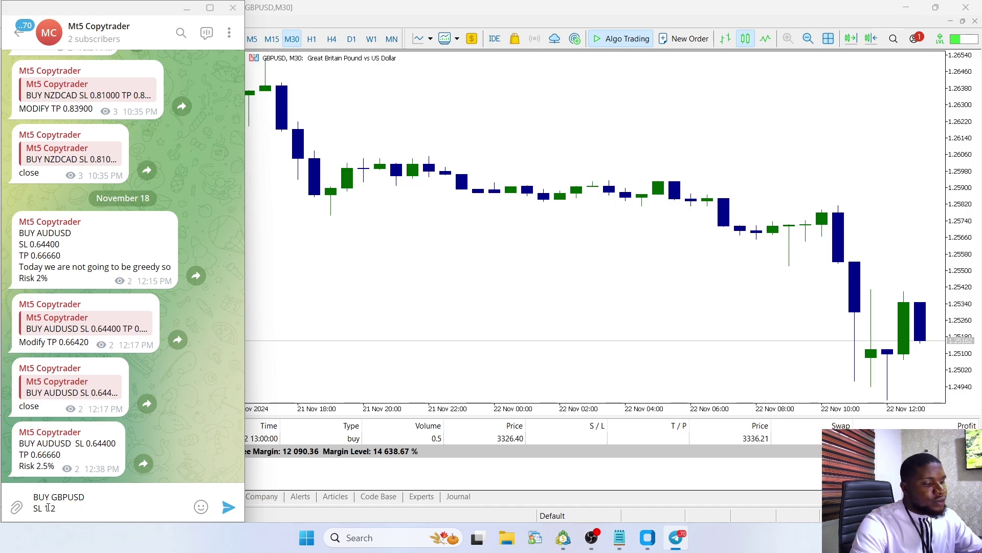
text(49)
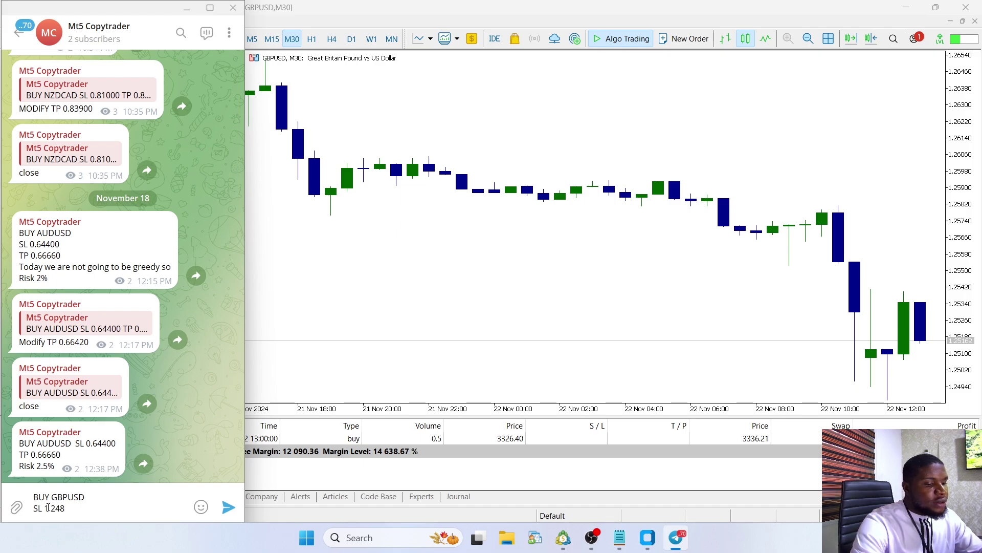
text(40)
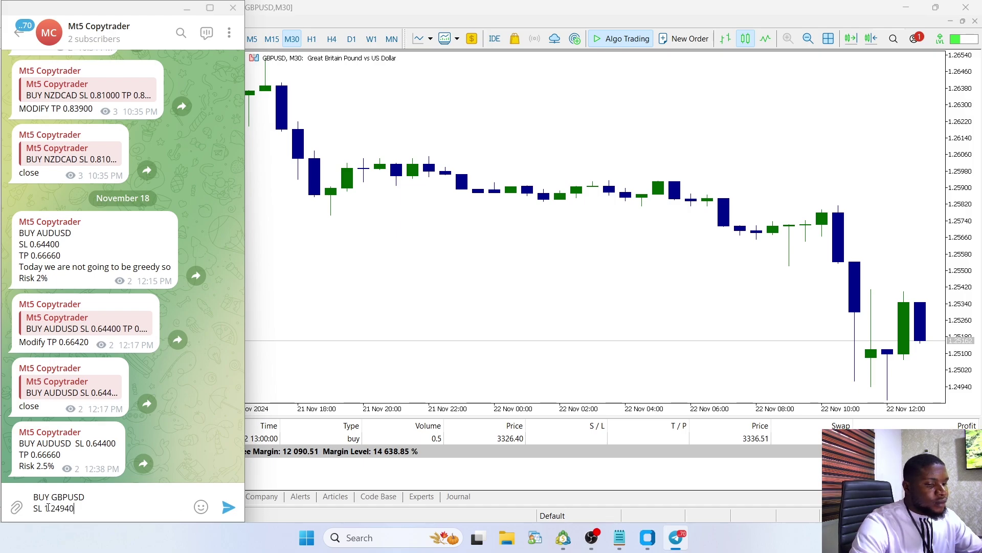
key(shift+Return)
text(TP)
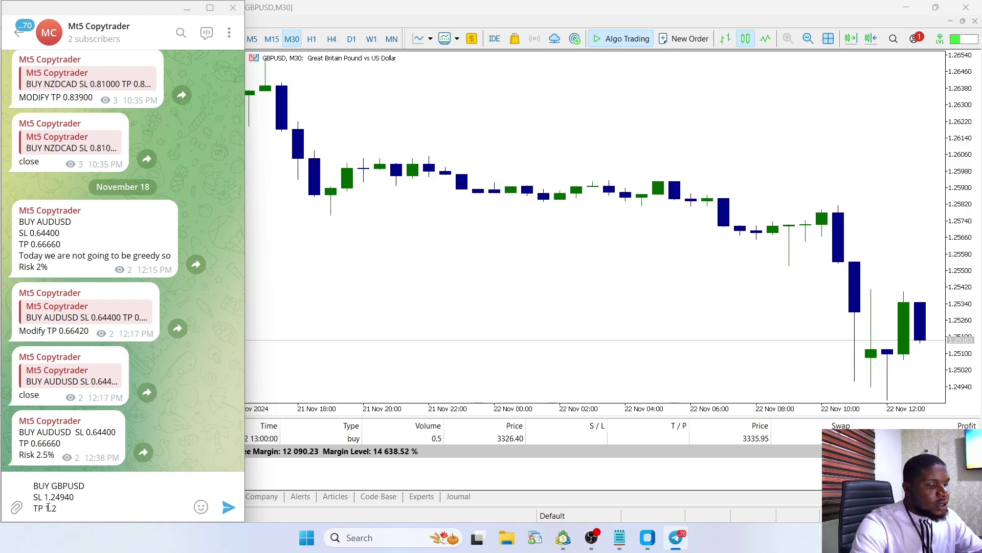
text( 1.26)
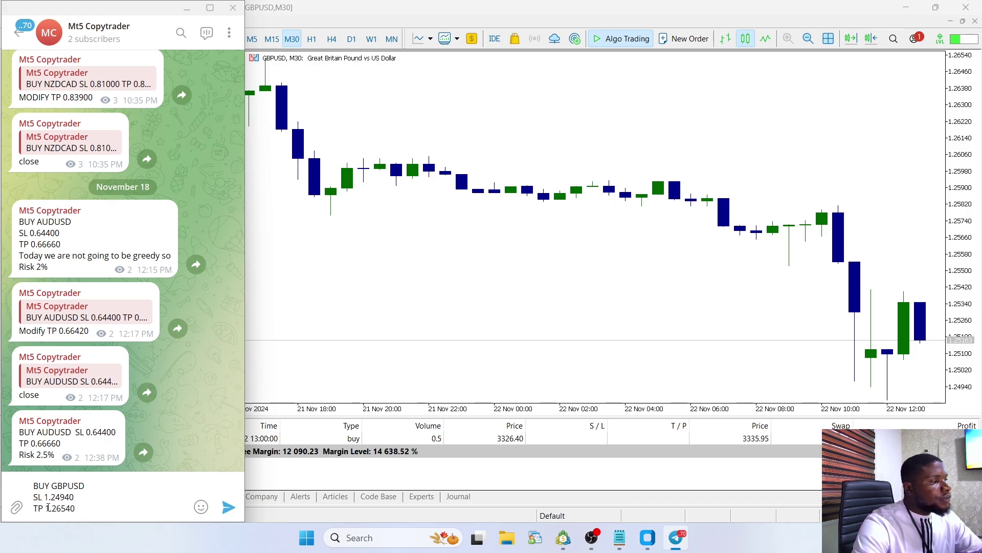
text(540)
key(shift+Return)
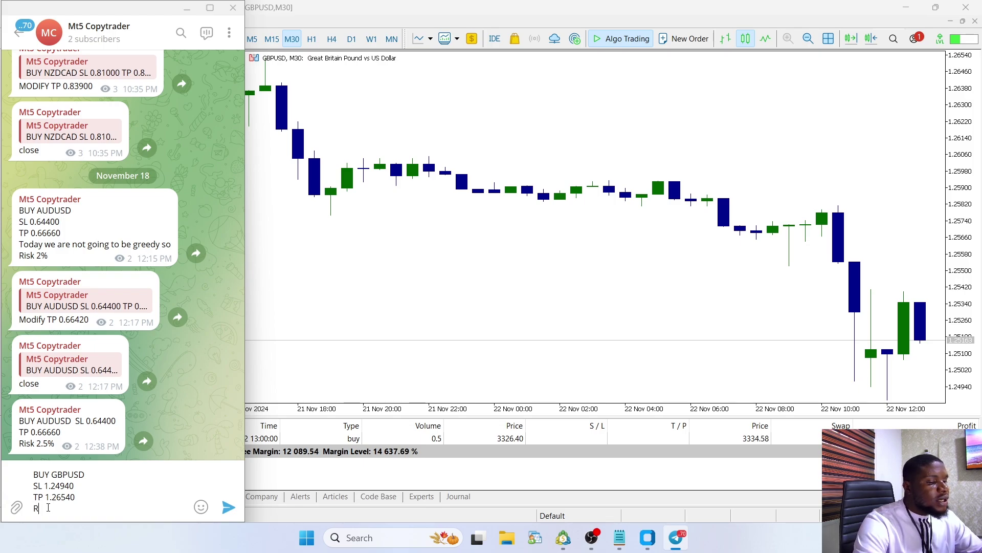
text(k 2%)
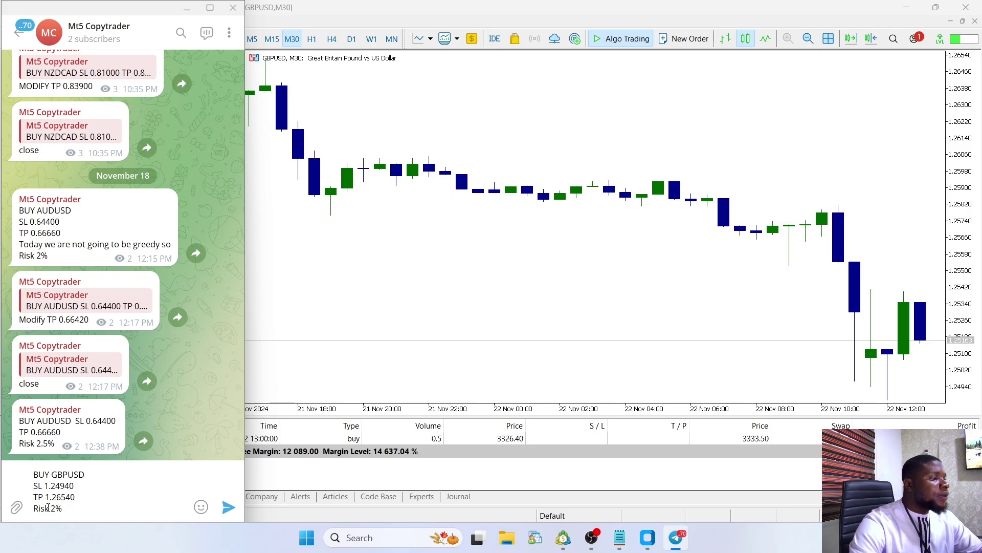
- Send the BUY GBPUSD signal and reopen the copier's Home dashboard
key(Return)
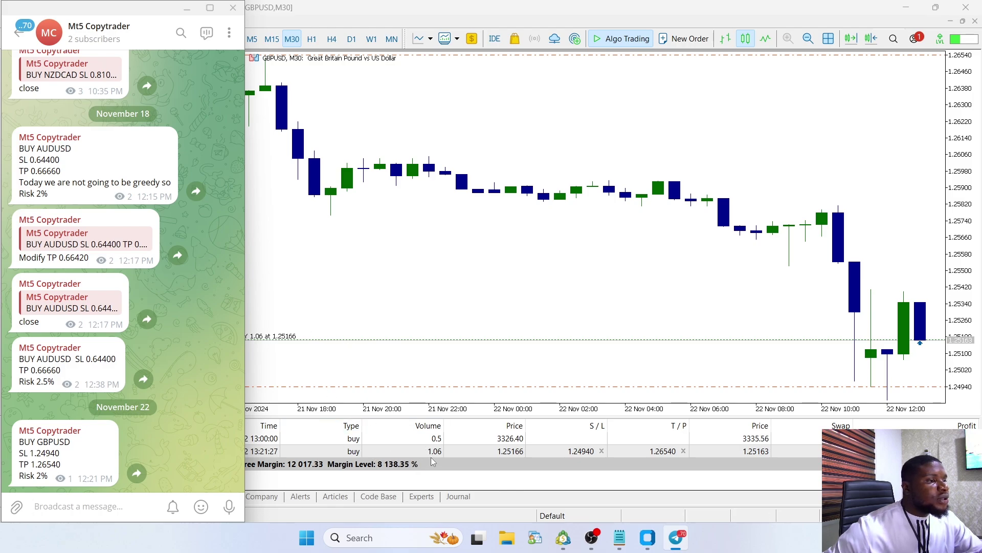
click(647, 544)
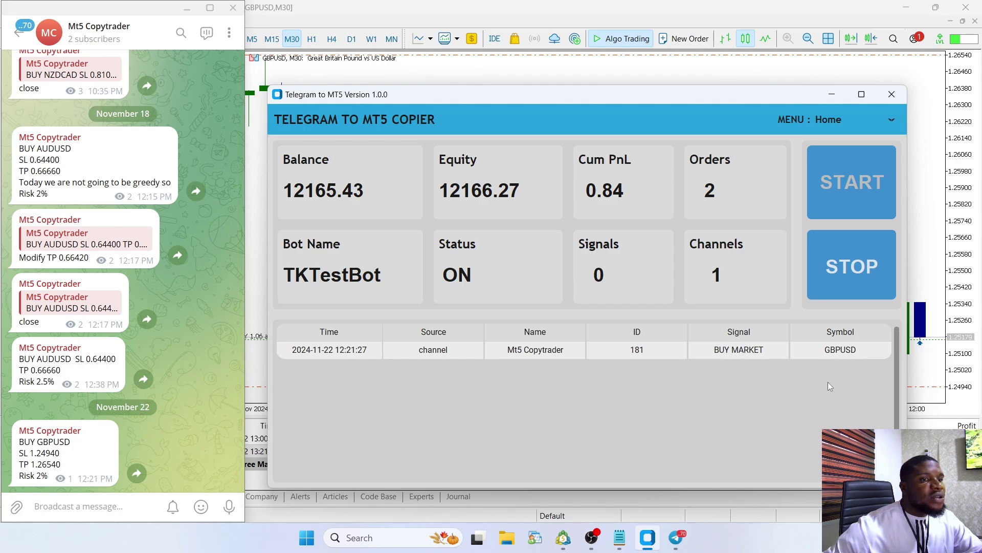
click(893, 119)
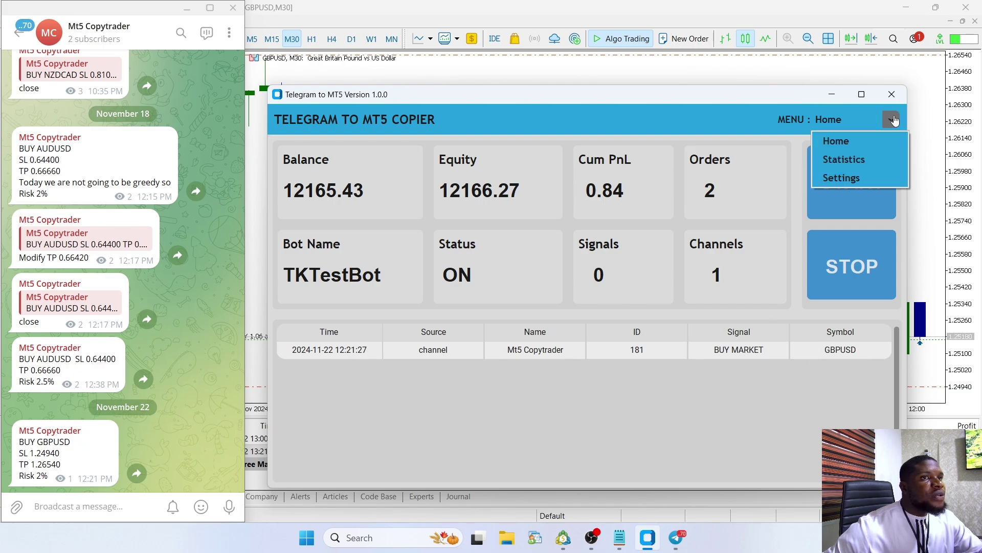
click(861, 159)
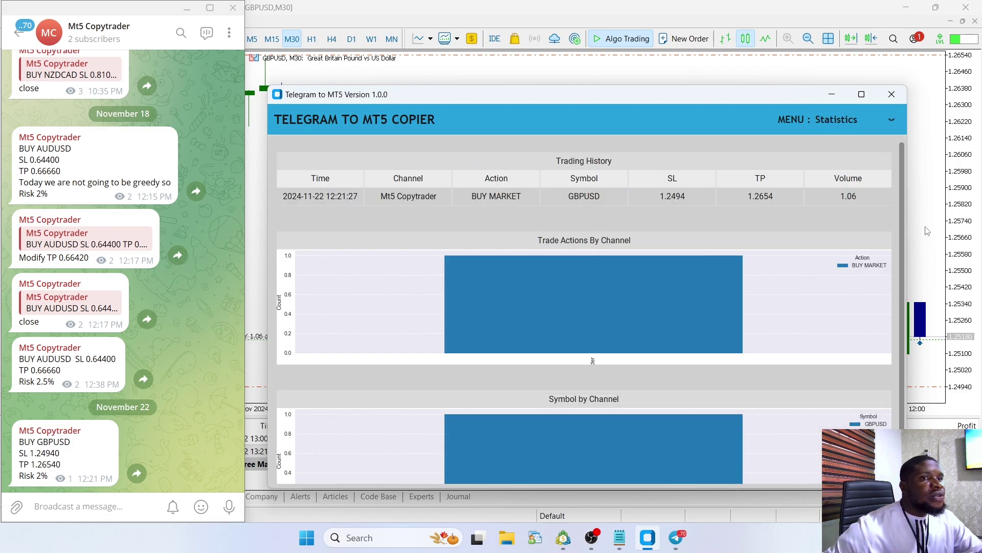
drag(898, 290, 897, 334)
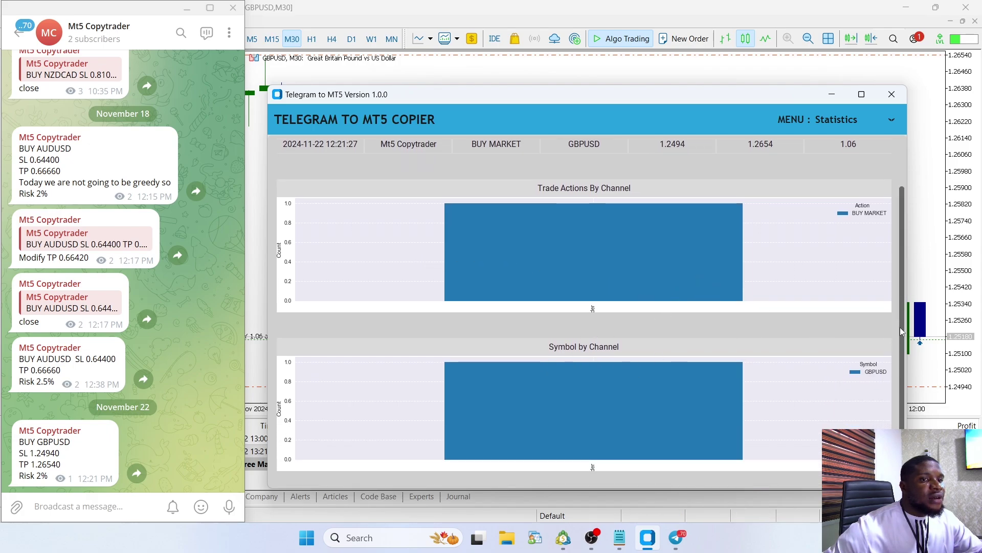
drag(901, 327, 898, 259)
click(889, 119)
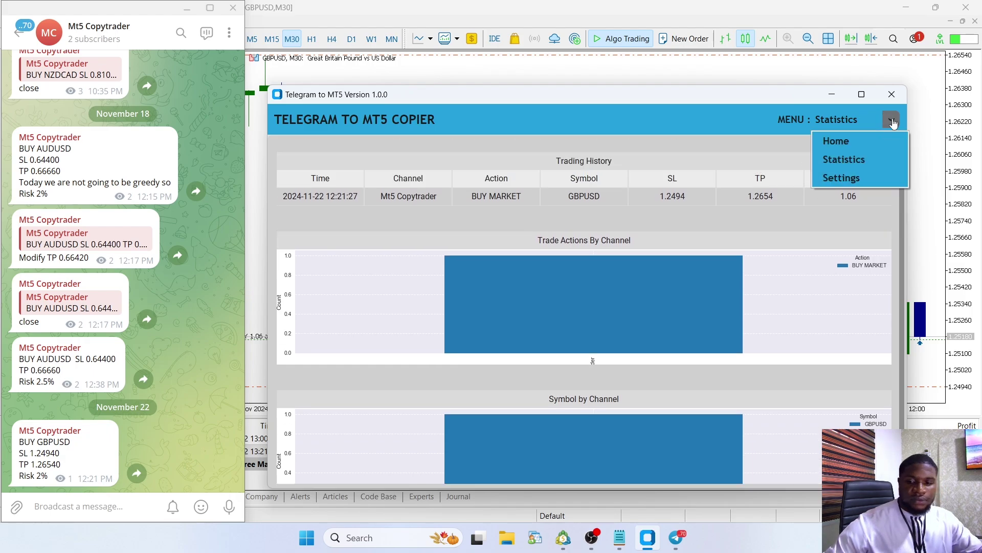
click(844, 147)
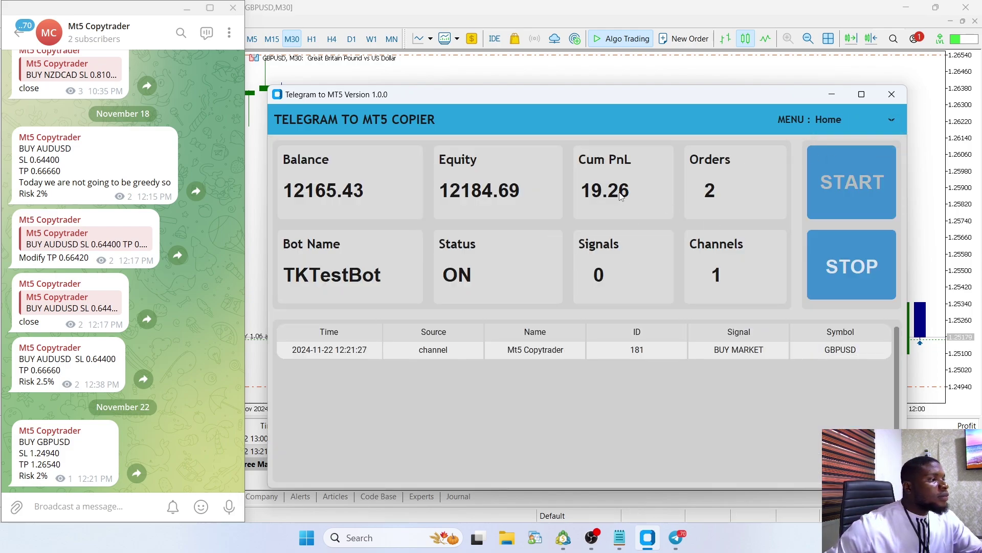
- Post a MODIFY TP 1.26220 reply to the BUY GBPUSD signal, then begin another reply
double_click(79, 454)
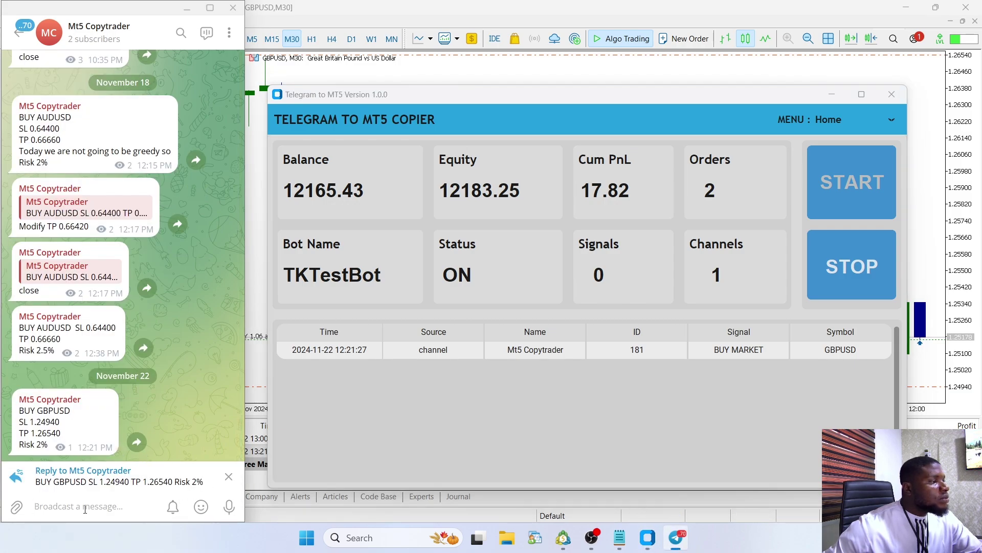
text(MODIFY)
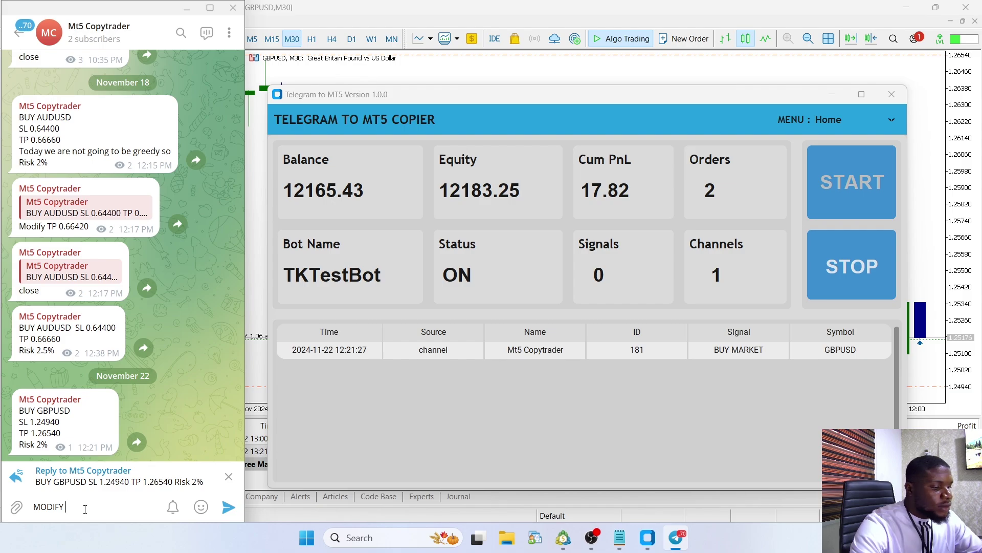
text(P)
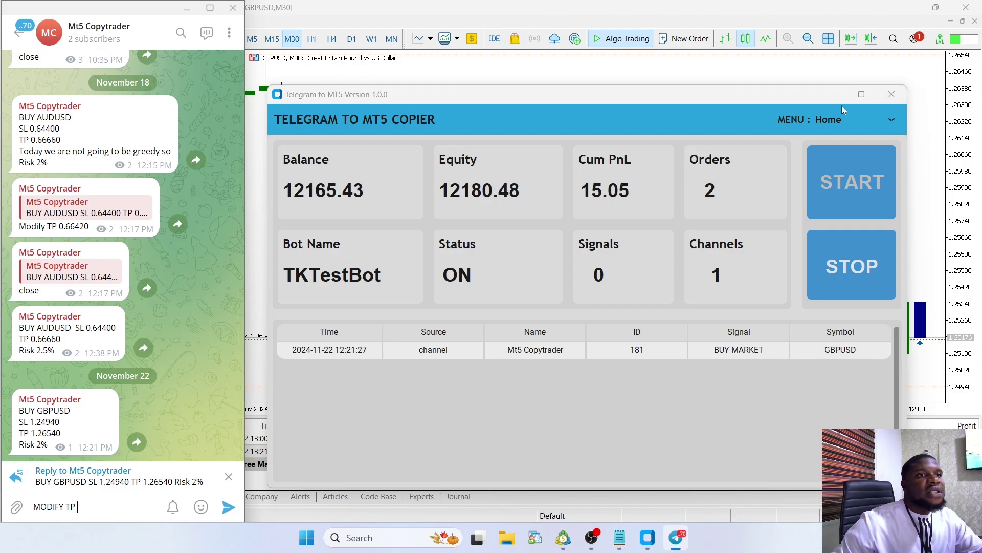
click(832, 94)
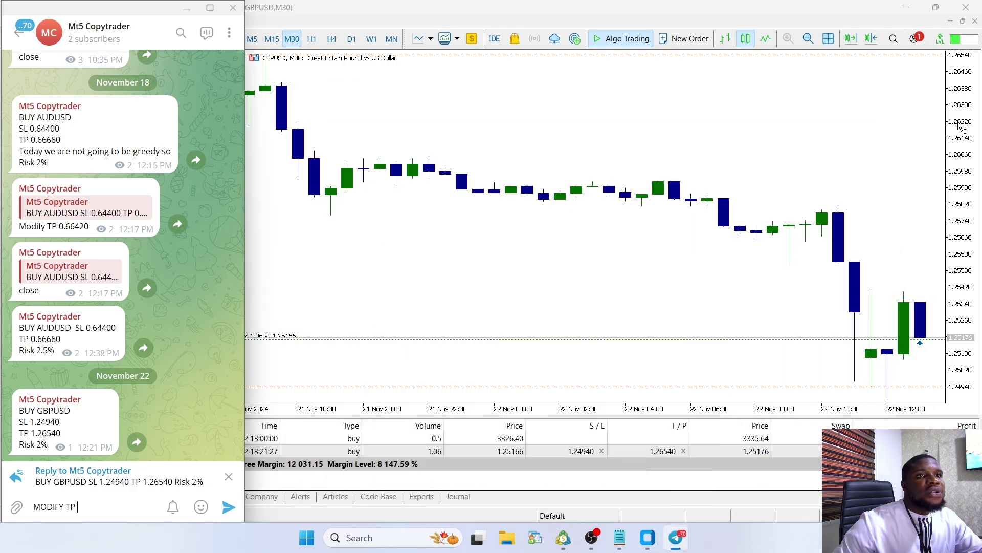
click(111, 478)
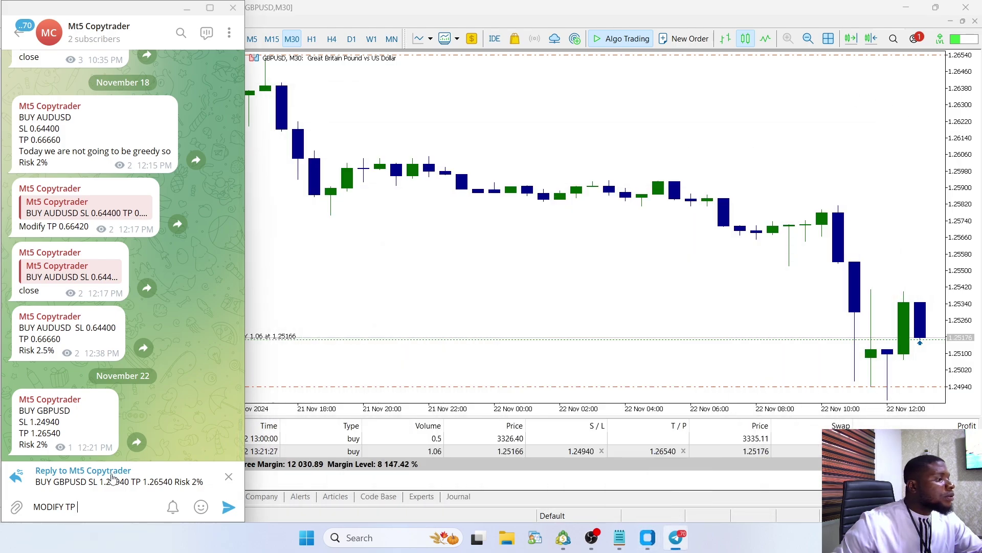
text(1.262)
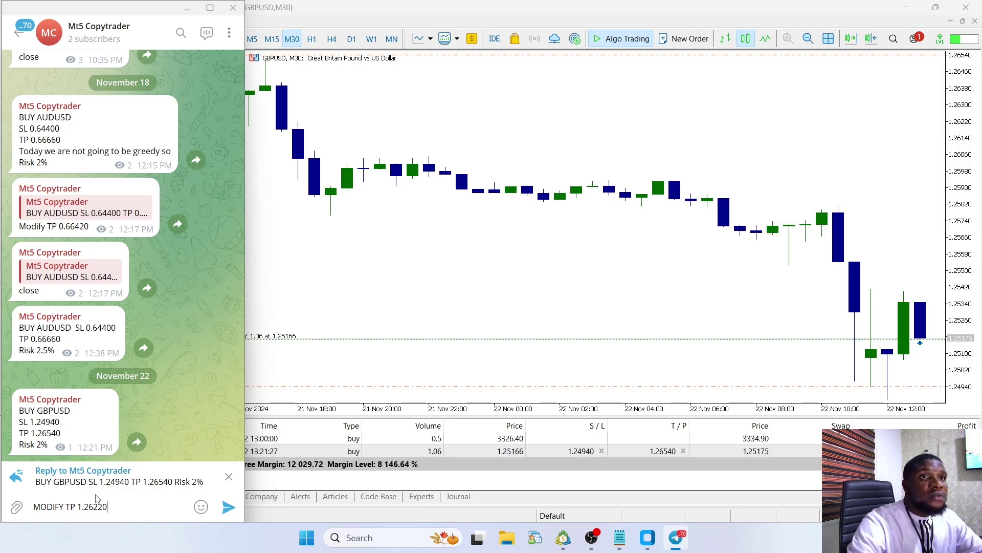
text(20)
key(Return)
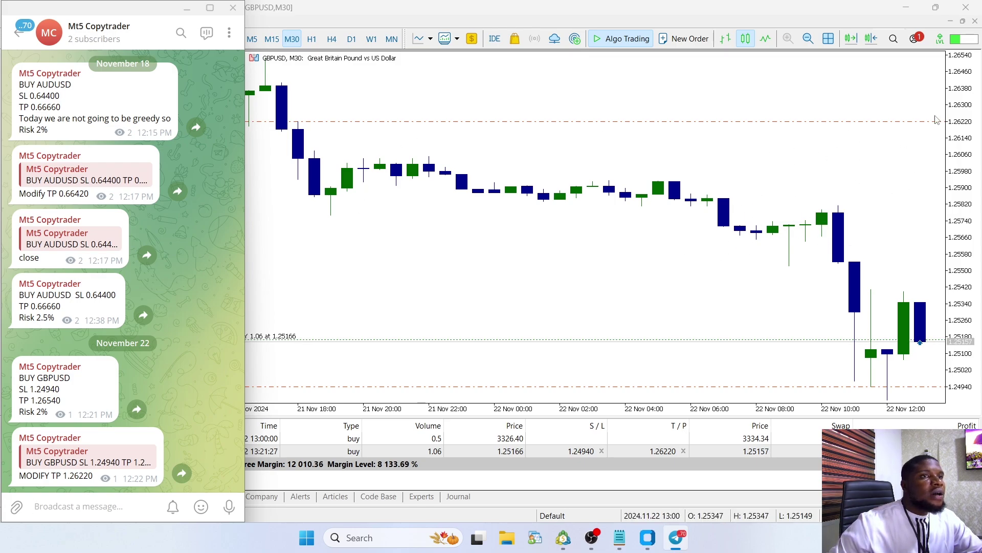
double_click(77, 385)
- Send a 'close' reply to the BUY GBPUSD signal and bring the copier dashboard back
text(close)
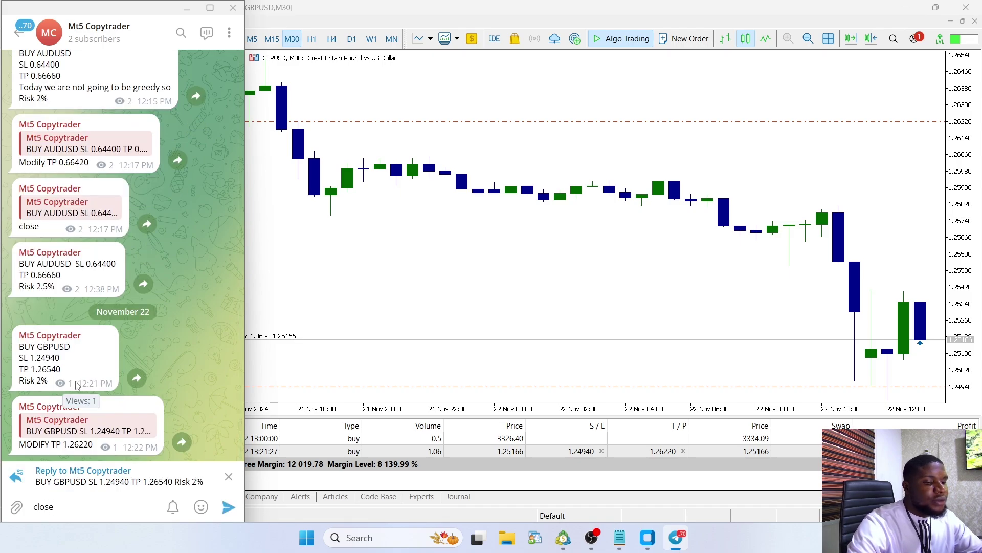
key(Return)
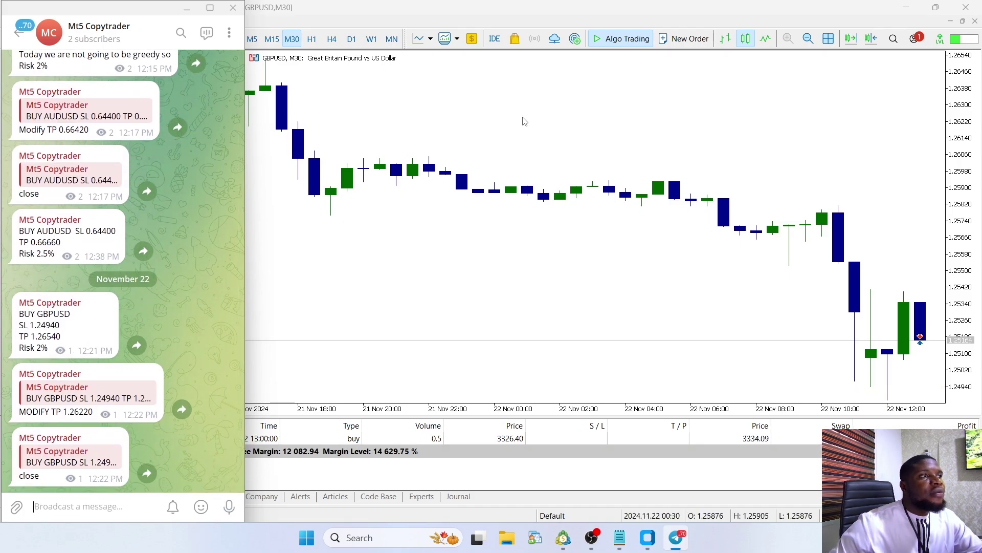
click(646, 541)
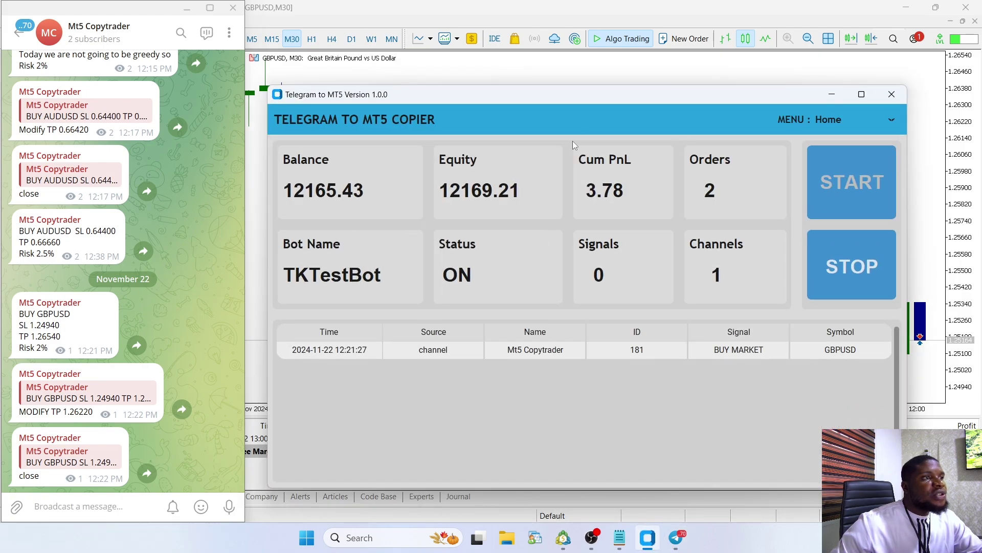
drag(585, 101, 599, 93)
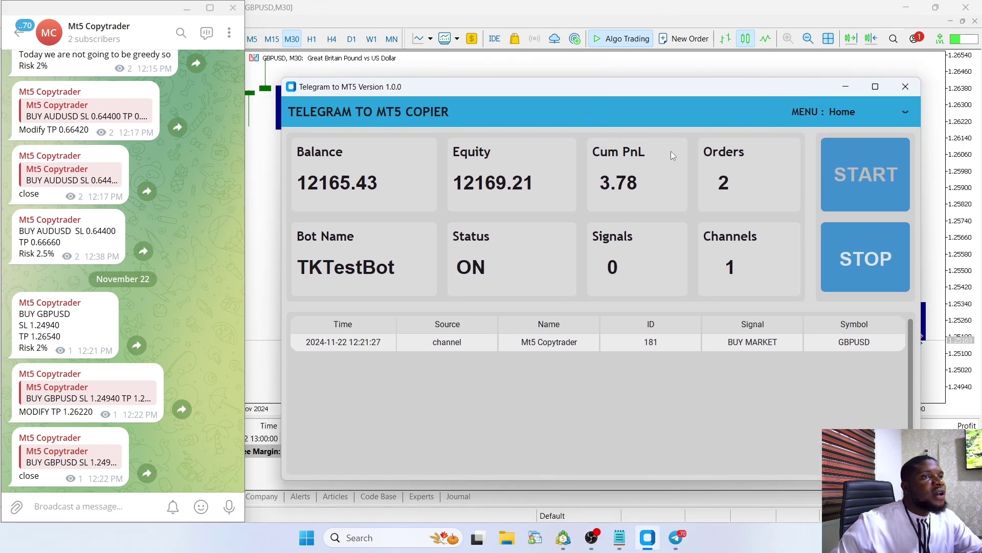
- Open the copier's Settings page and scroll down to the stop loss options
click(901, 112)
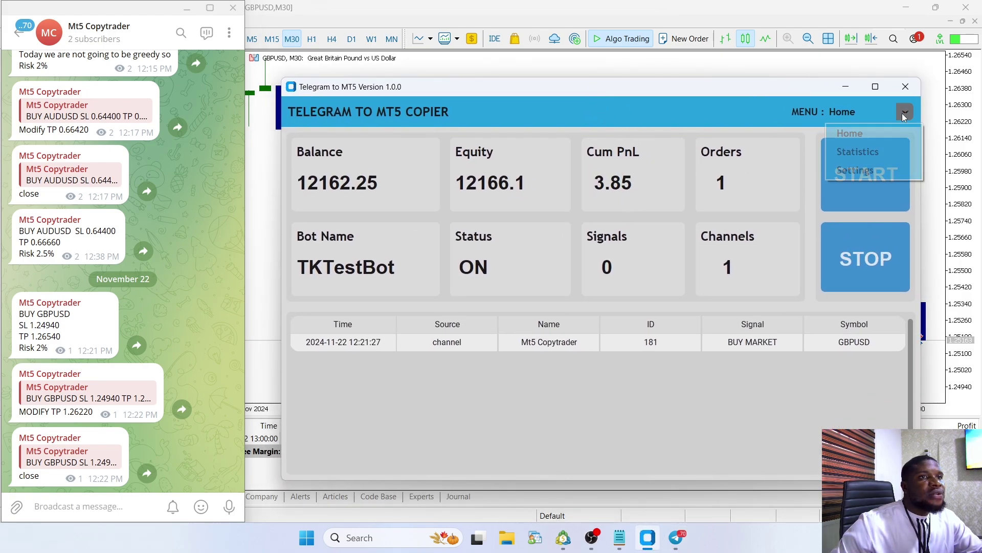
click(869, 170)
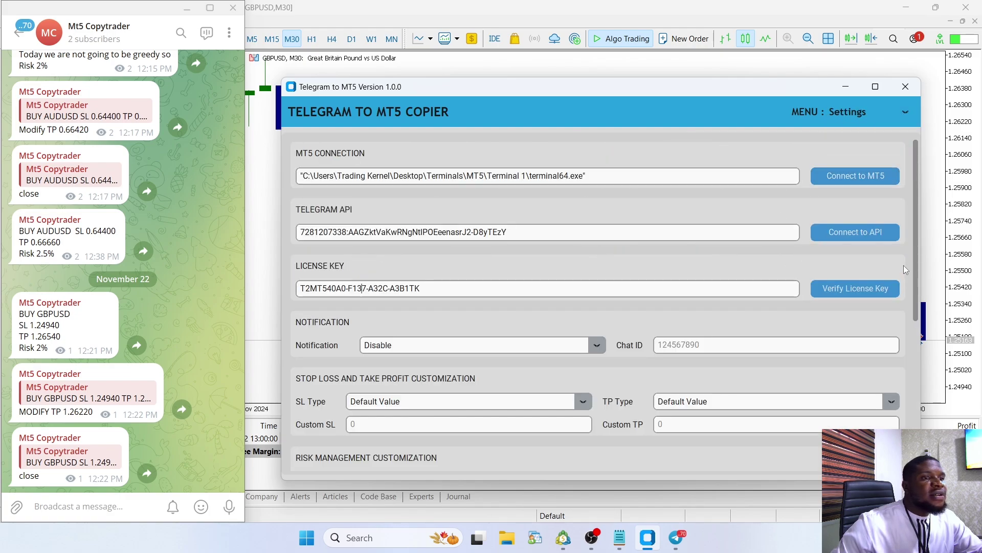
drag(913, 238, 871, 285)
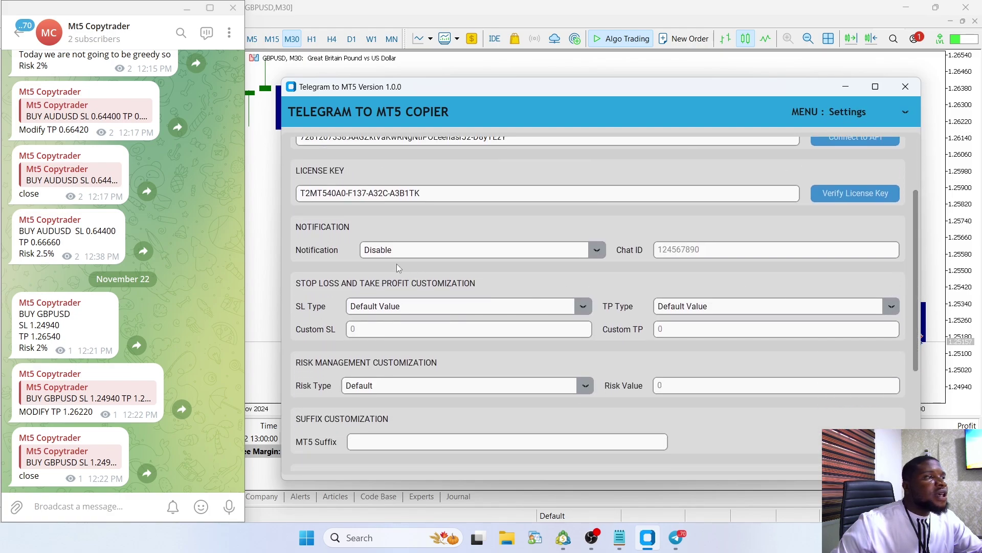
drag(395, 250, 364, 251)
click(412, 253)
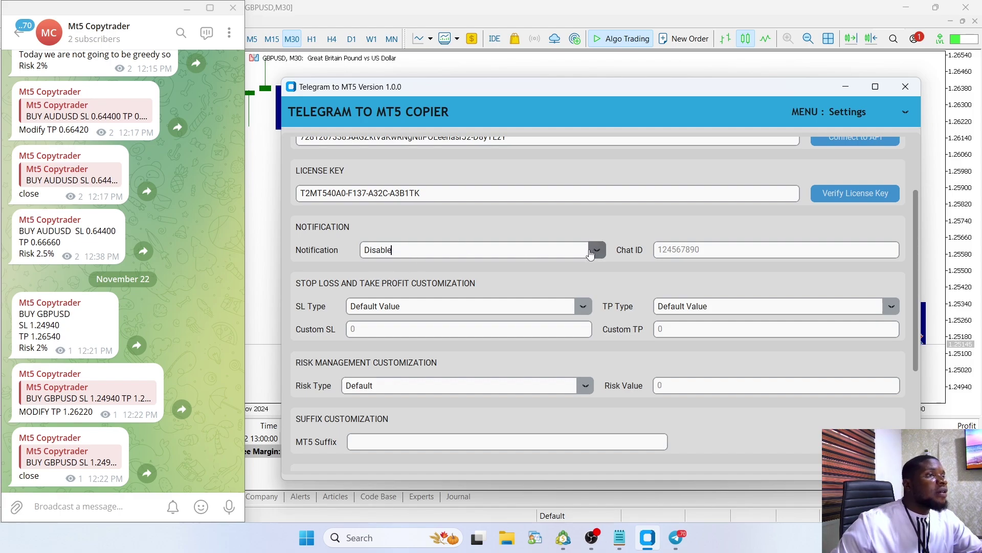
click(661, 246)
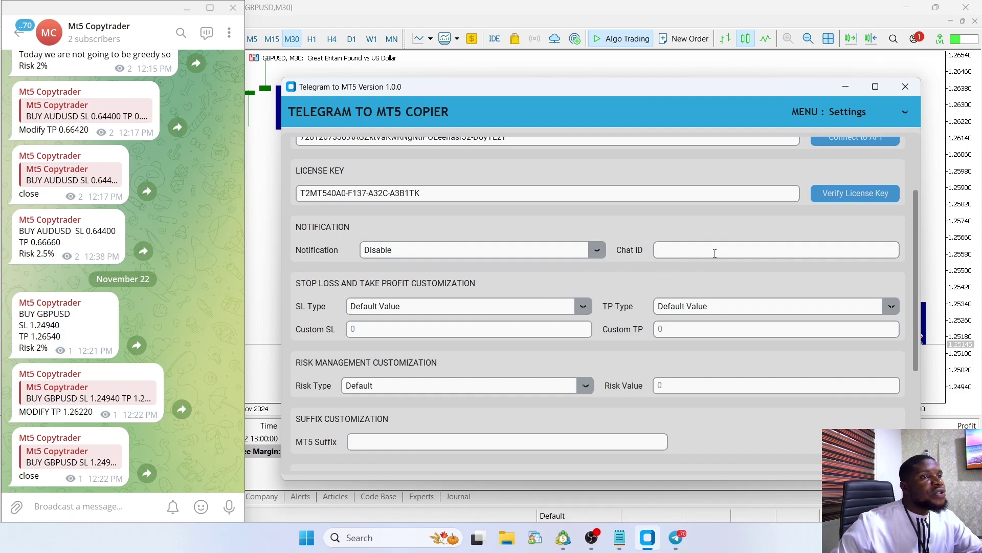
scroll(602, 275, down, 1)
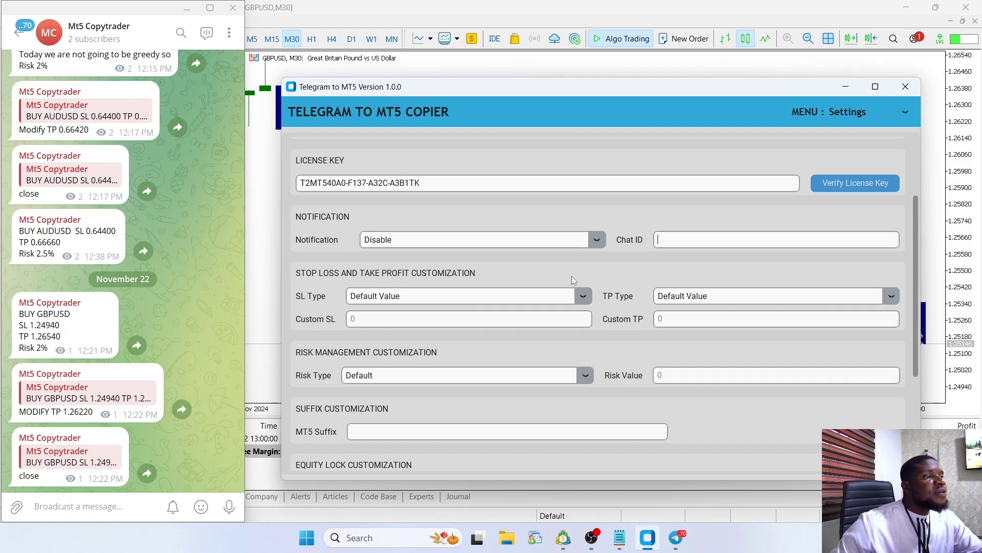
- Set SL Type and TP Type to Custom Value with Custom SL 200 and Custom TP 500
click(583, 296)
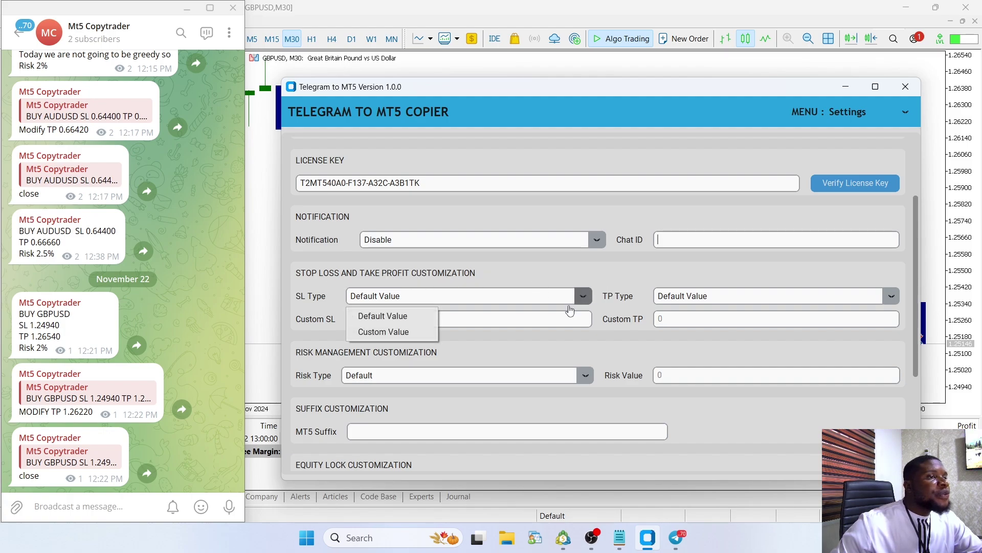
click(407, 331)
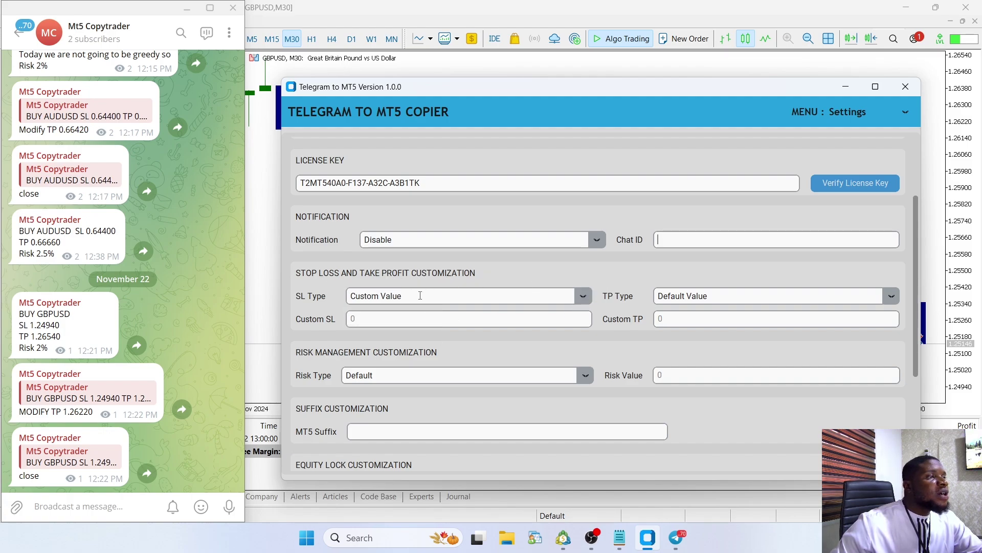
click(389, 318)
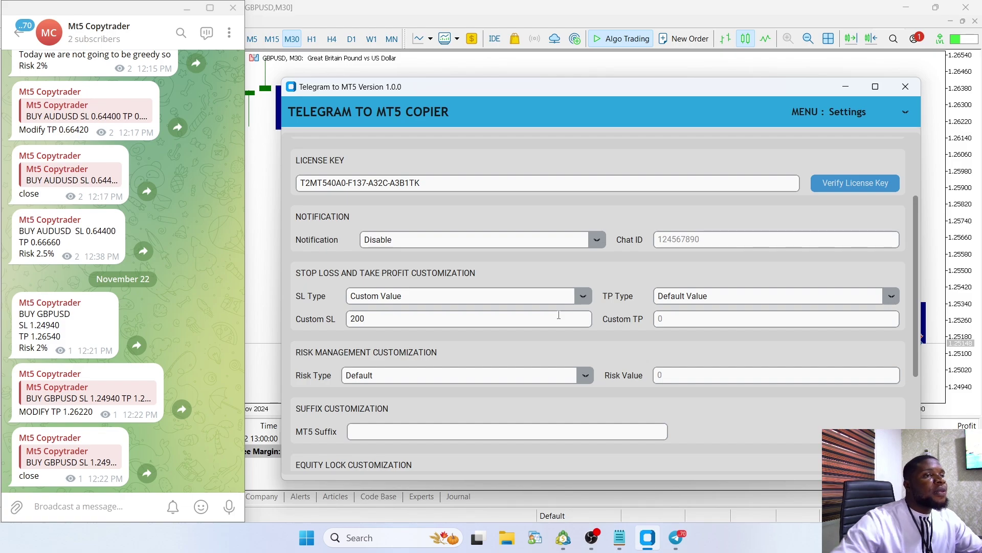
click(891, 296)
click(705, 333)
click(705, 319)
text(500)
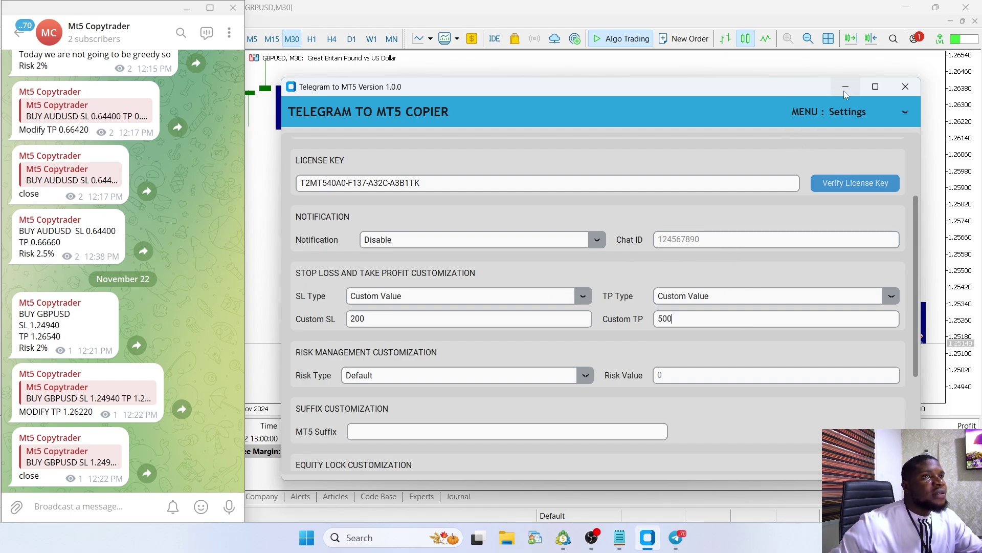
- Switch to the Home dashboard and back to the Settings page
click(905, 112)
click(851, 130)
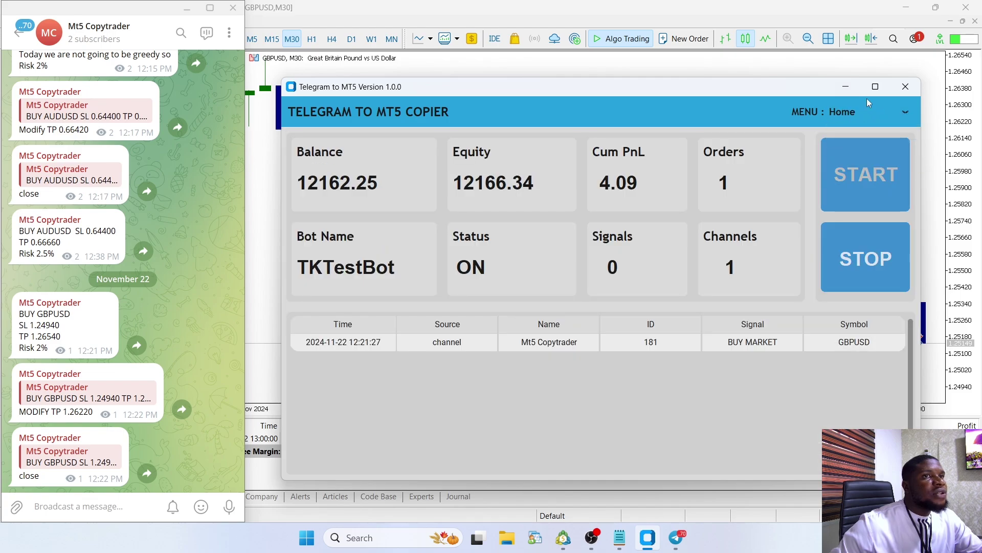
click(905, 112)
click(852, 169)
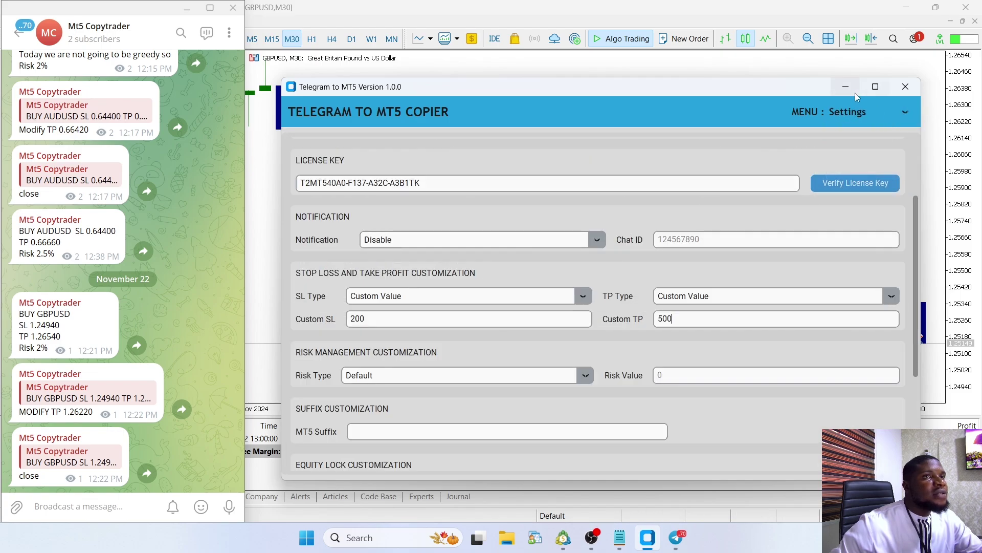
- Drag EURUSD from Market Watch onto the M30 chart and bring the Mt5 Copytrader channel forward
click(856, 92)
click(357, 147)
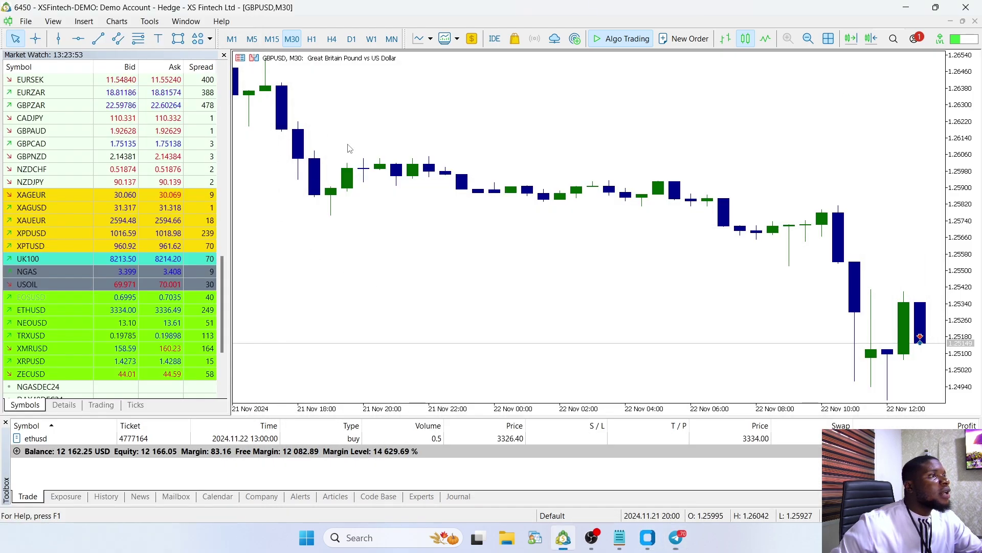
scroll(58, 106, up, 6)
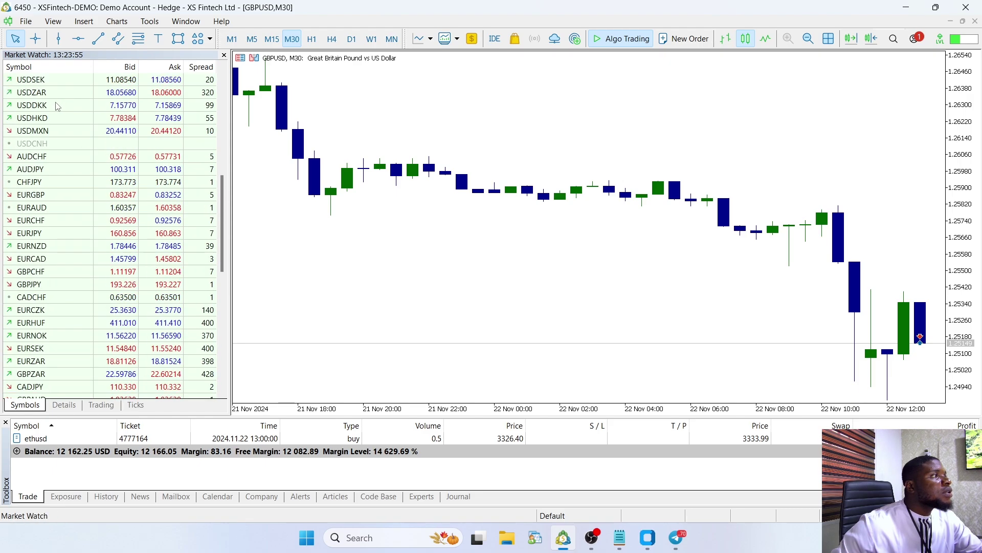
scroll(57, 105, up, 8)
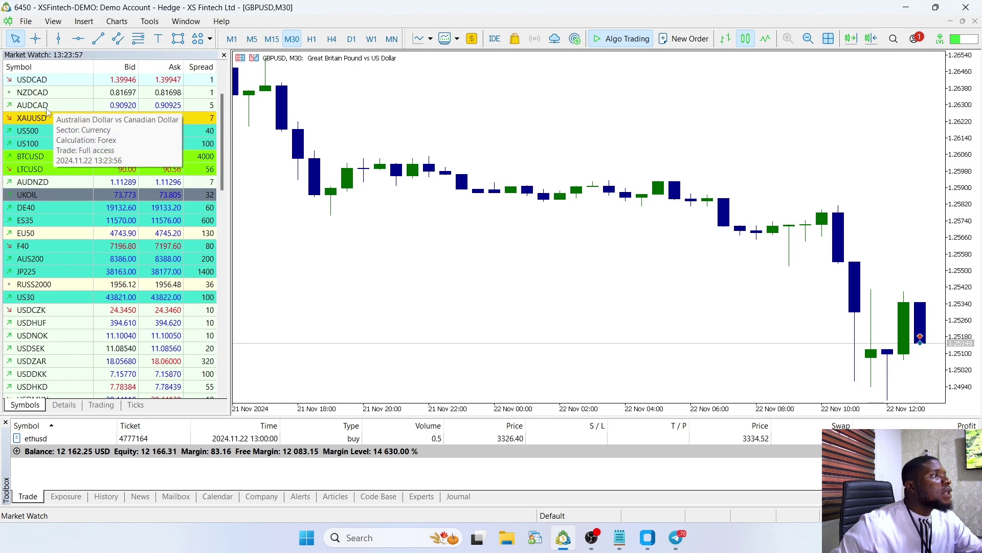
scroll(49, 105, up, 2)
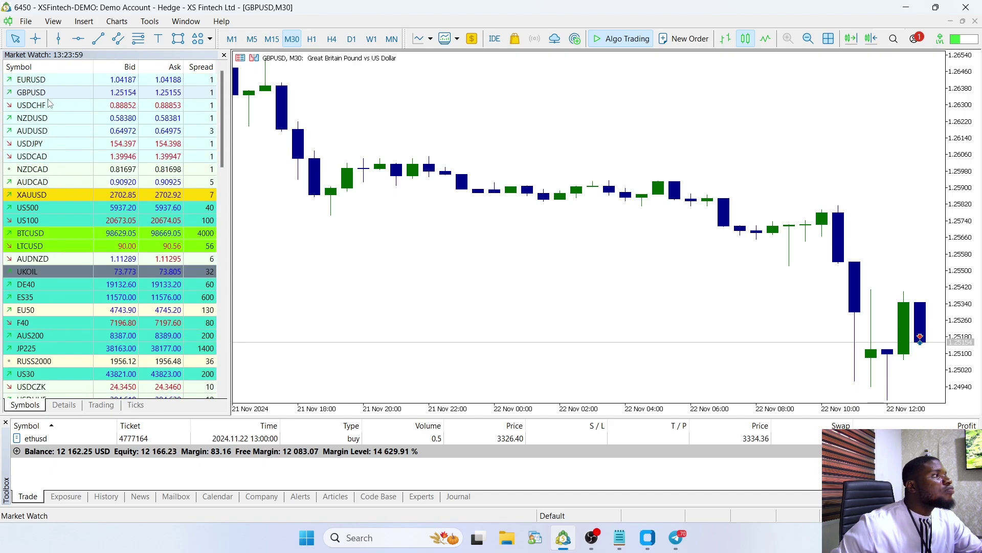
drag(30, 81, 385, 146)
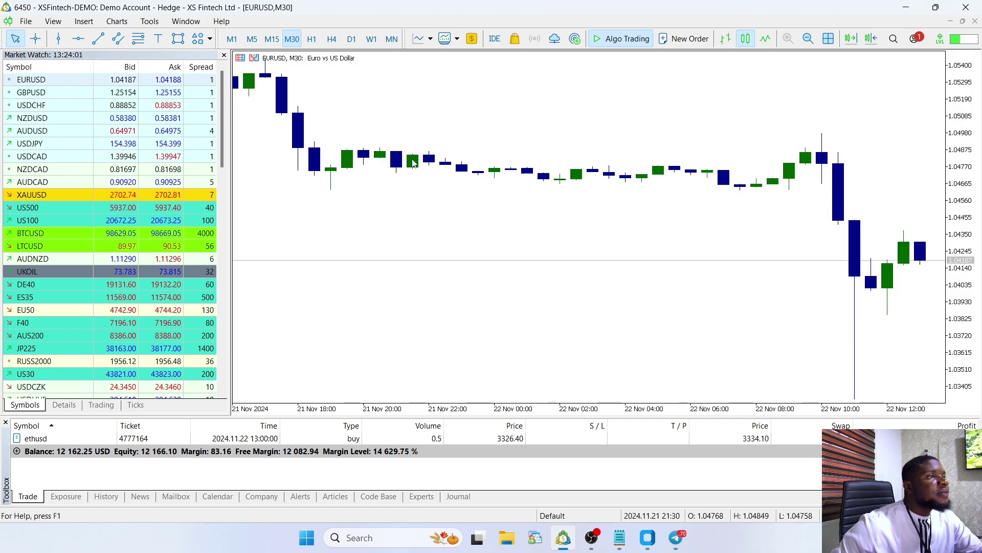
click(675, 538)
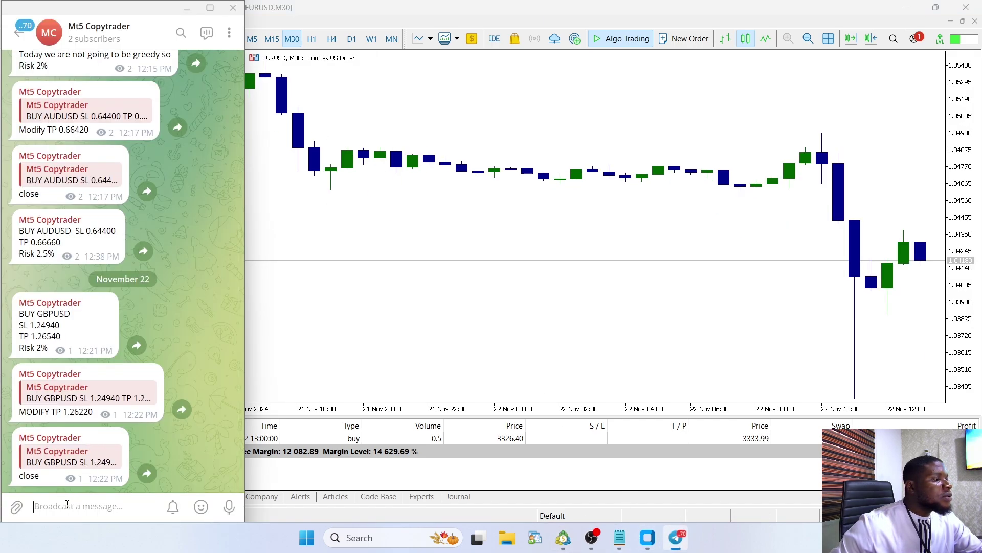
- Type the four-line signal SELL EURUSD, SL 1.04980, TP 1.03510, Risk 3% and reopen the copier
text(SELL)
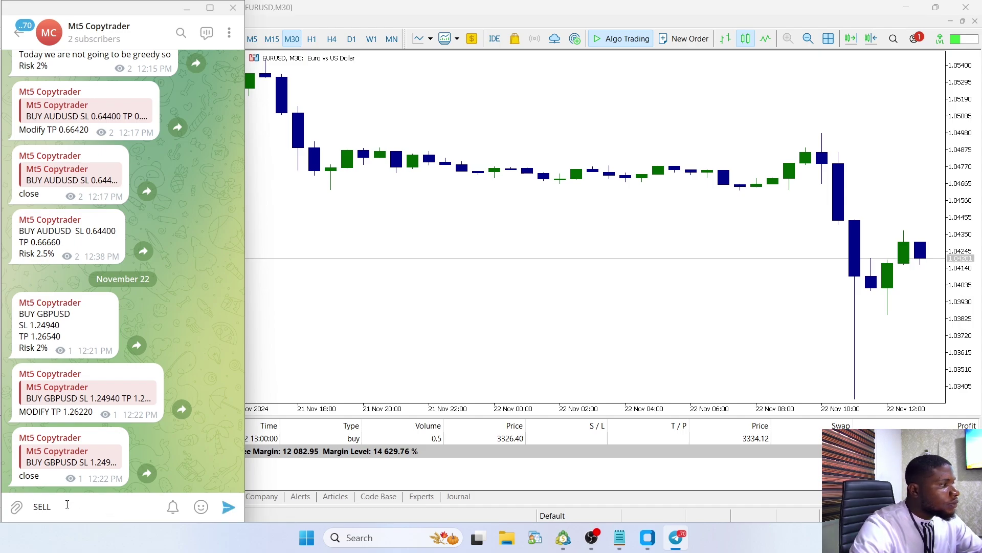
text( EURUSD)
key(shift+Return)
text(SL 1.04980)
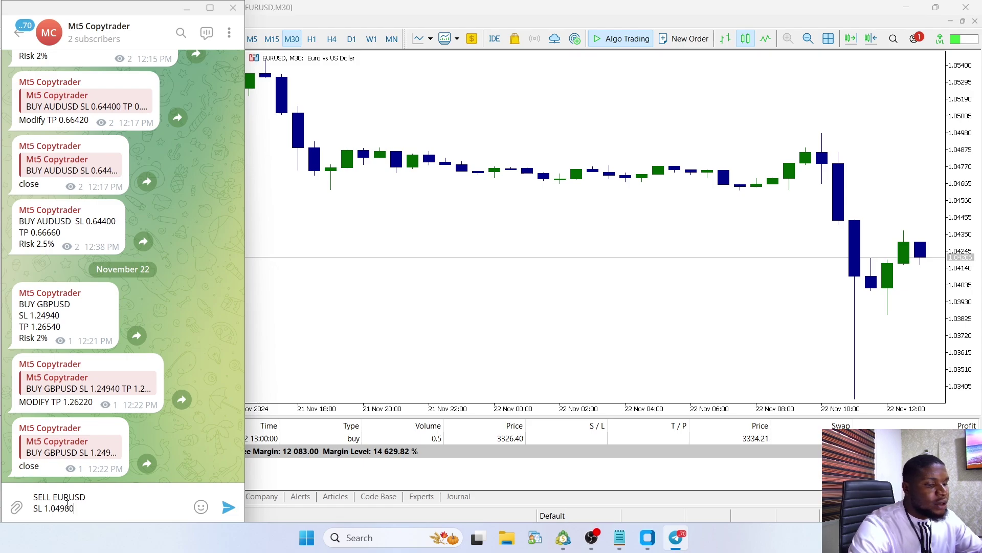
key(shift+Return)
text(TP 1.03510)
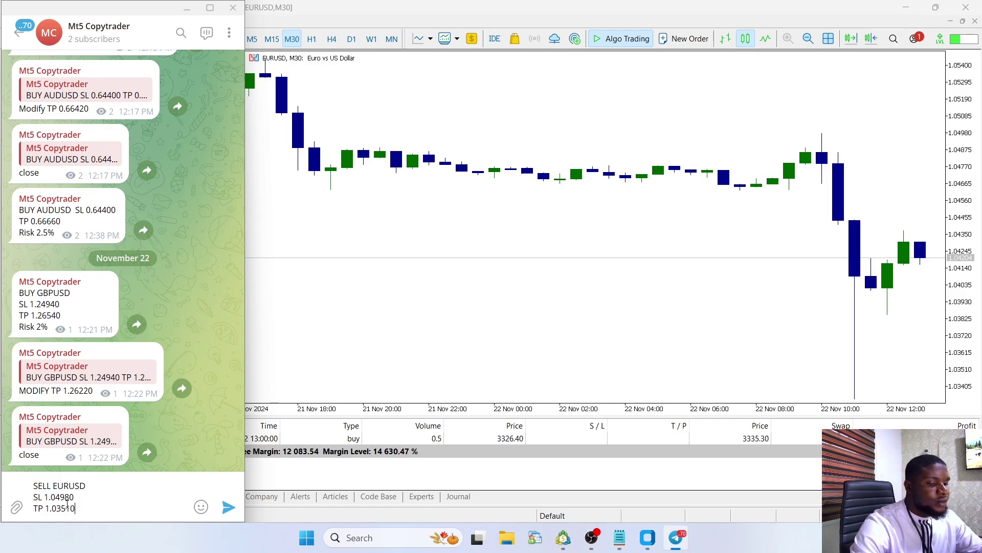
key(shift+Return)
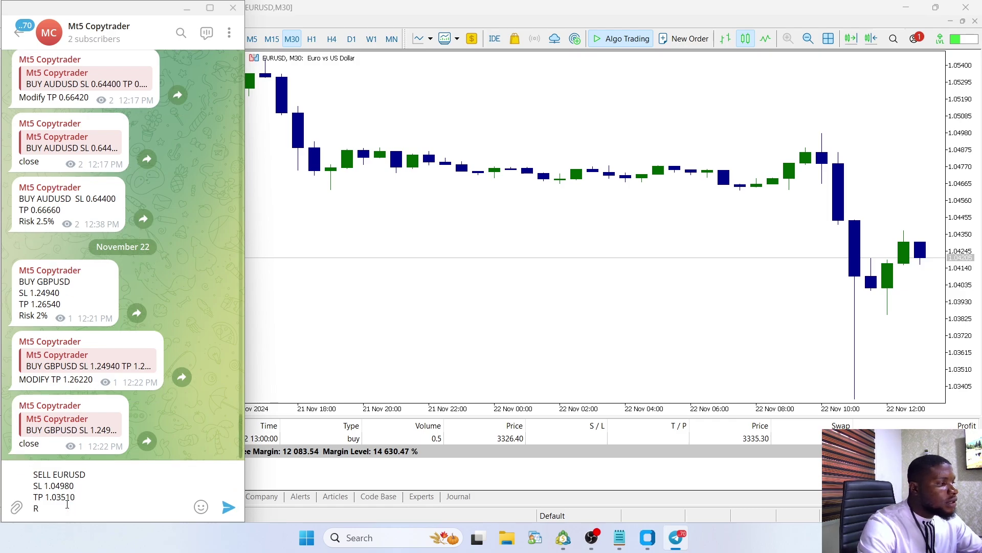
text(Risk 3%)
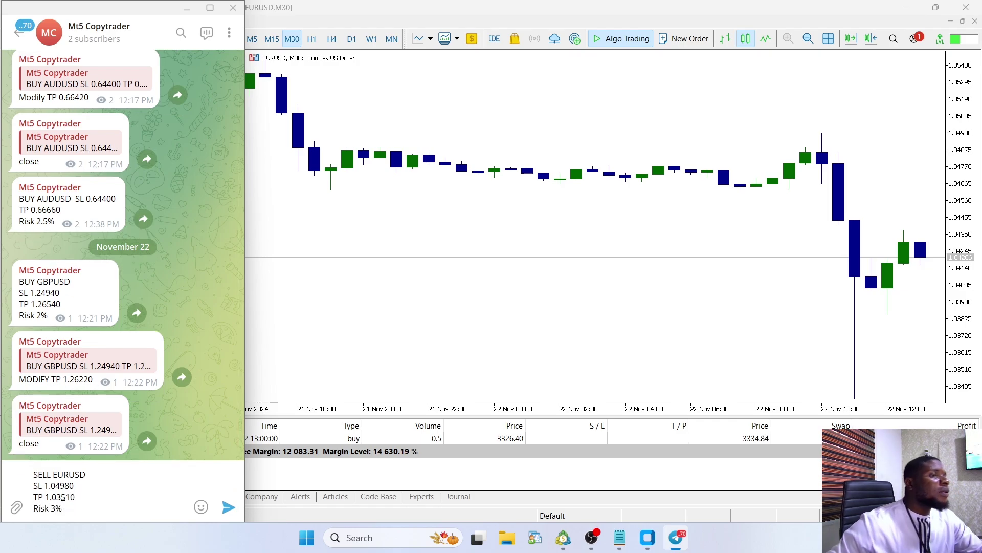
click(648, 537)
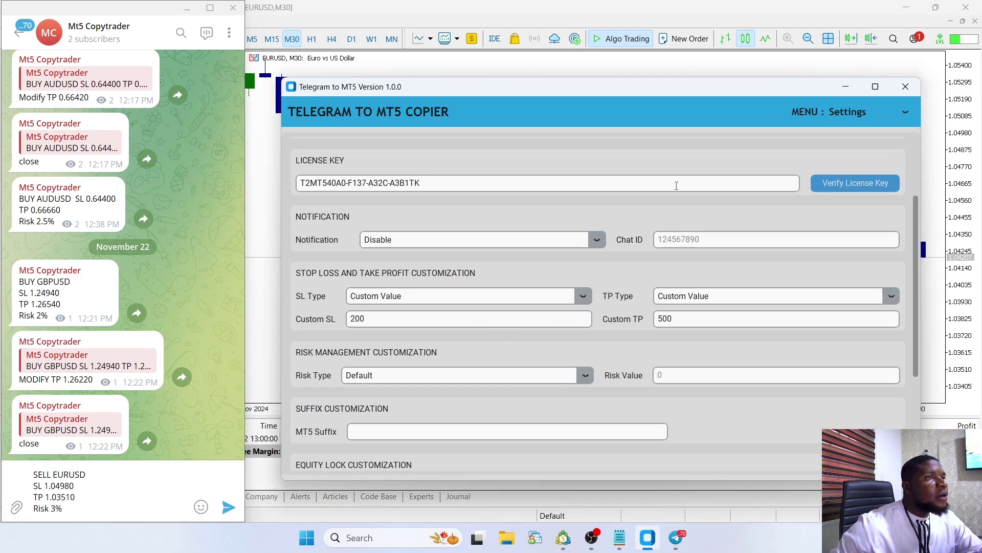
- Compare the draft's SL 1.04980 and TP 1.03510 lines against the copier's settings
click(846, 87)
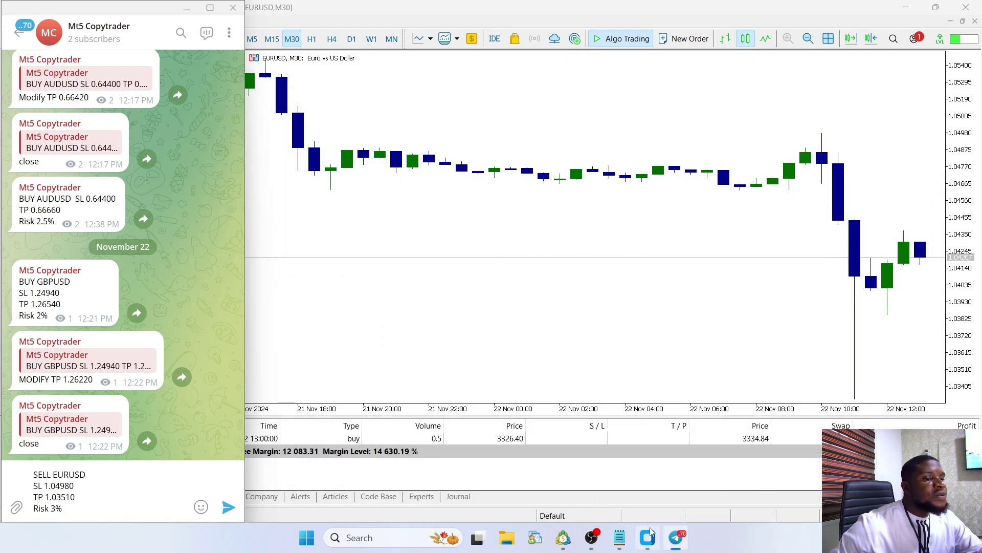
drag(80, 499, 34, 485)
click(81, 486)
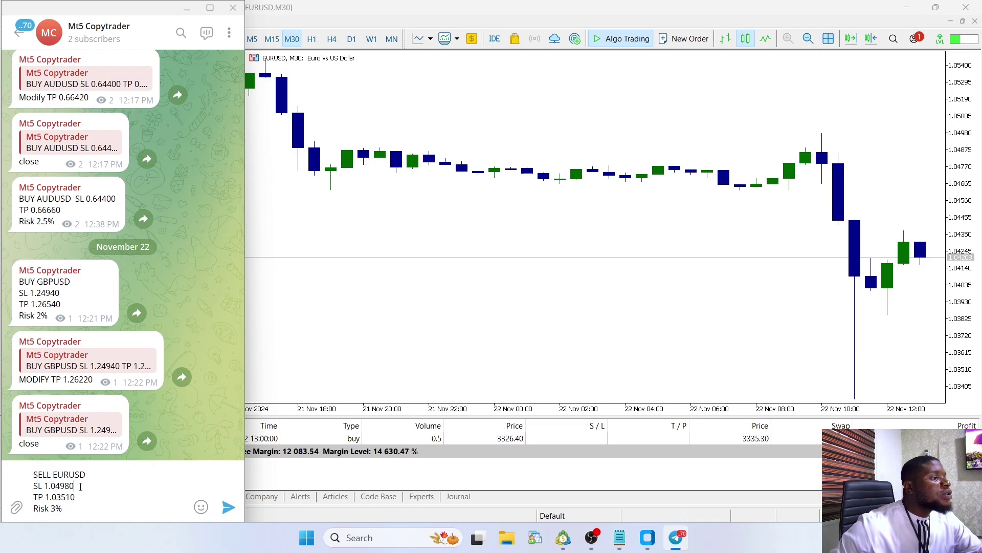
click(648, 538)
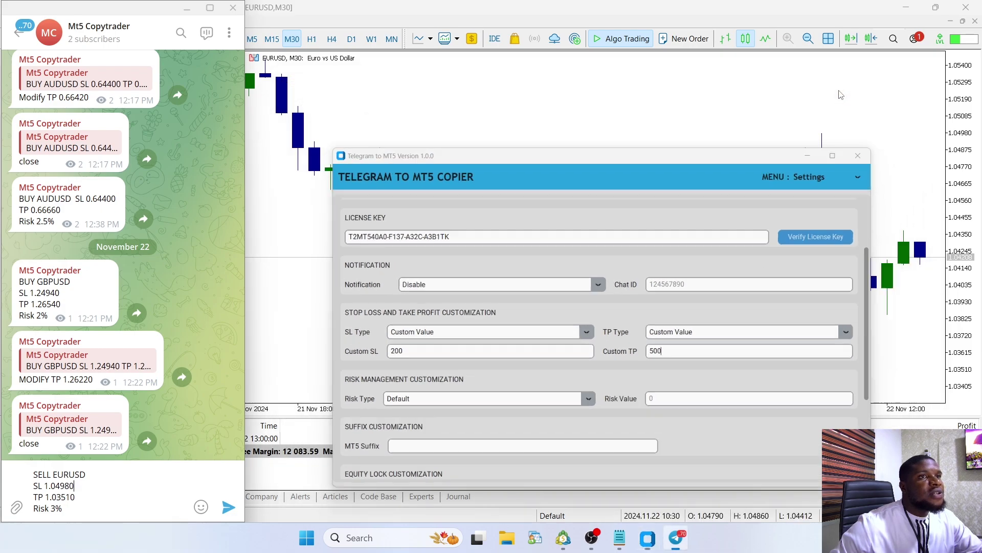
click(841, 95)
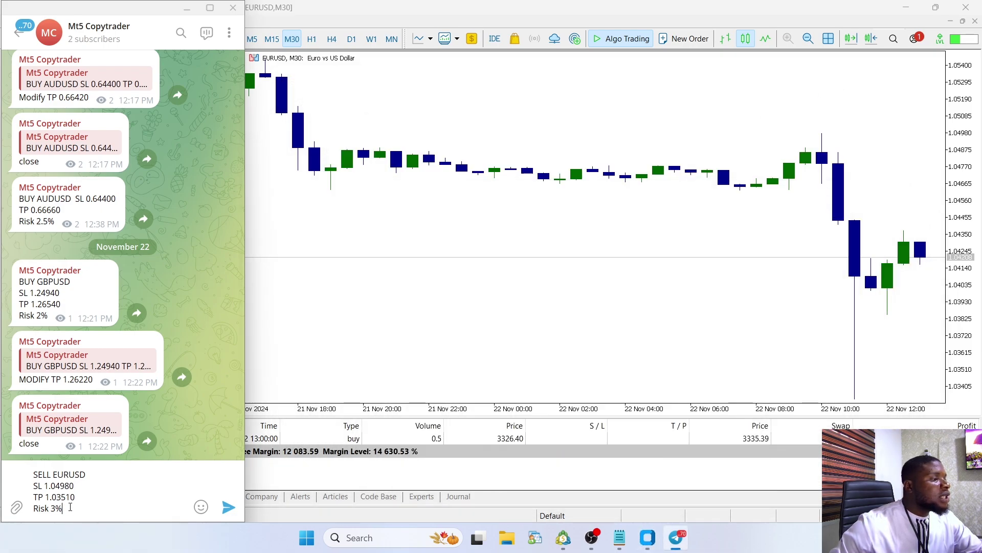
- Send the SELL EURUSD signal and react to it with a heart
key(Return)
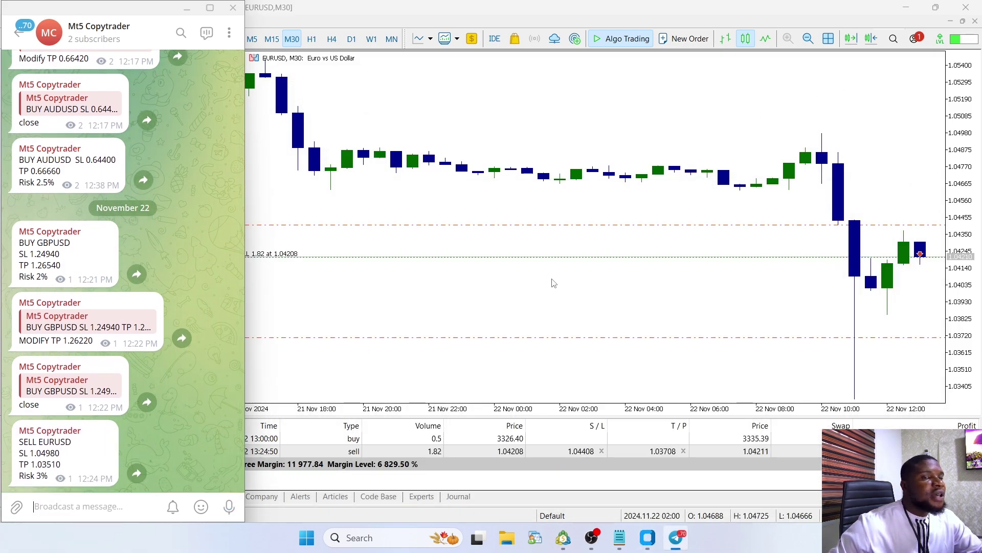
double_click(39, 453)
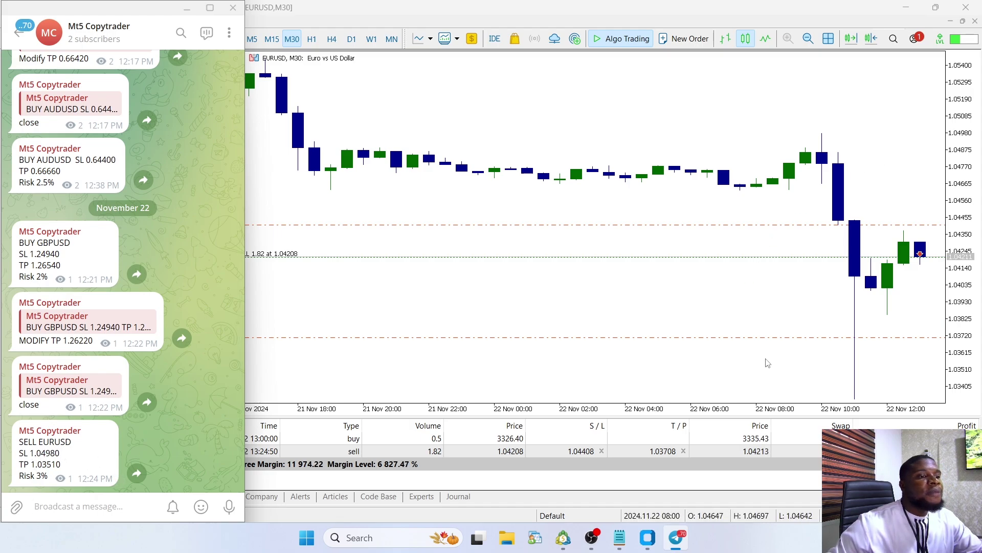
click(648, 537)
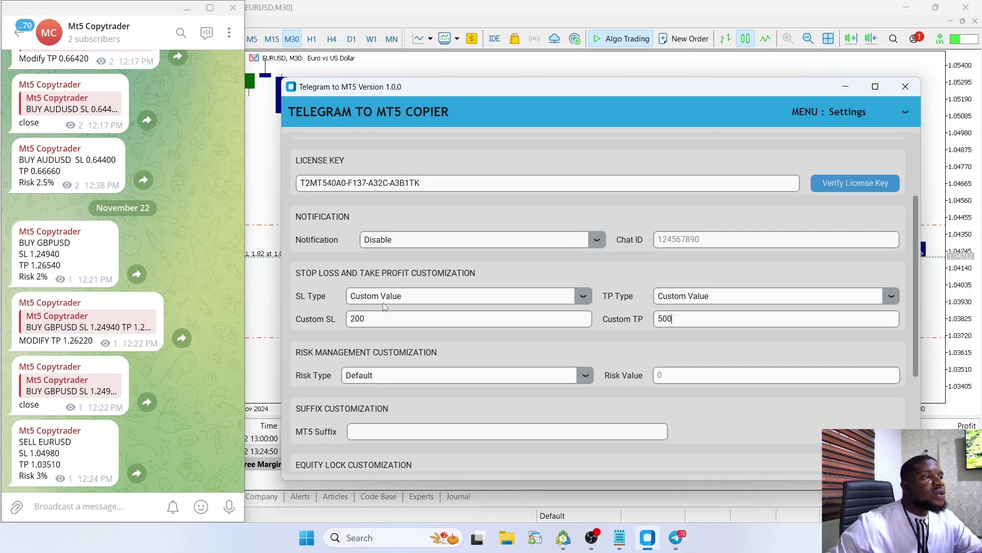
click(847, 88)
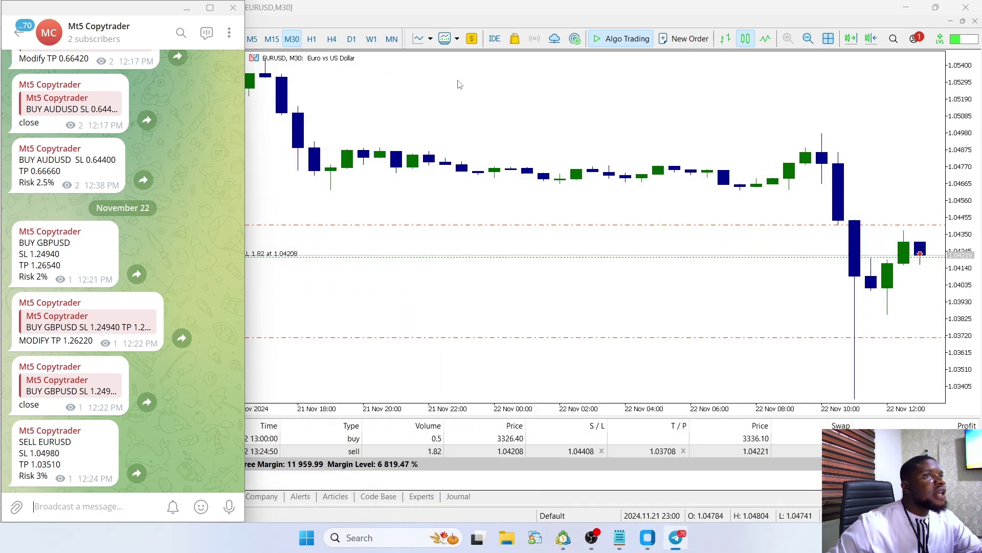
click(459, 84)
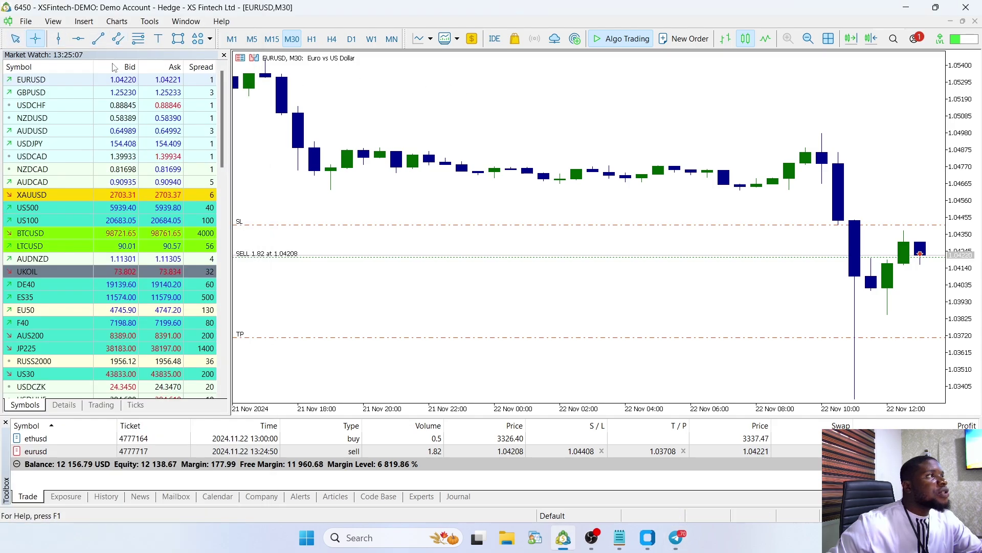
- Measure on the chart from the 1.04208 sell entry up to the 1.04408 stop loss
drag(924, 230, 924, 227)
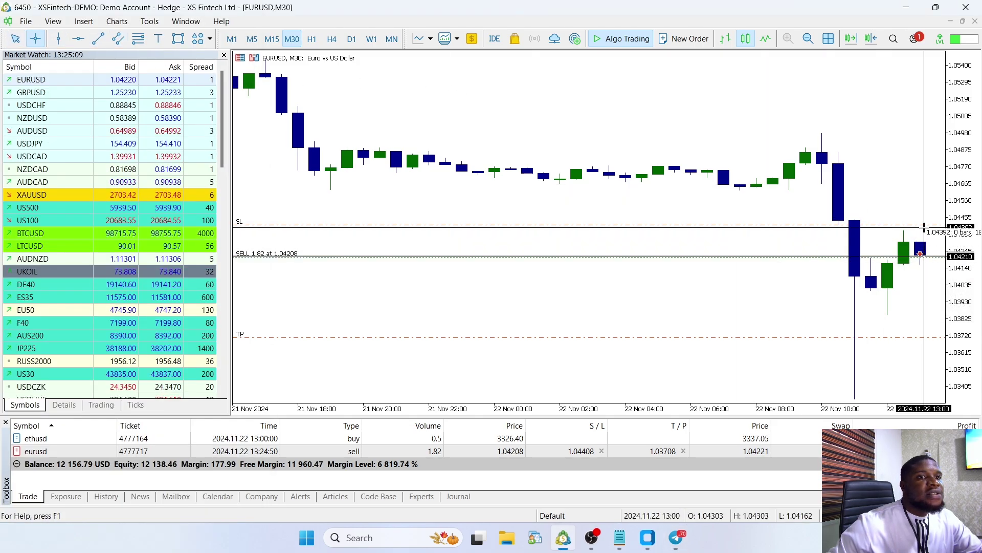
click(924, 227)
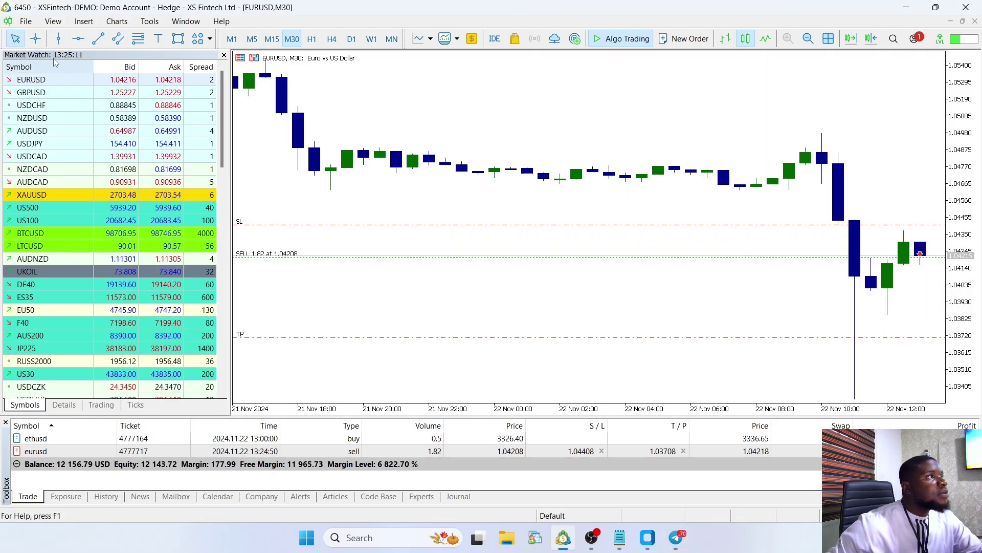
click(35, 38)
drag(686, 255, 687, 225)
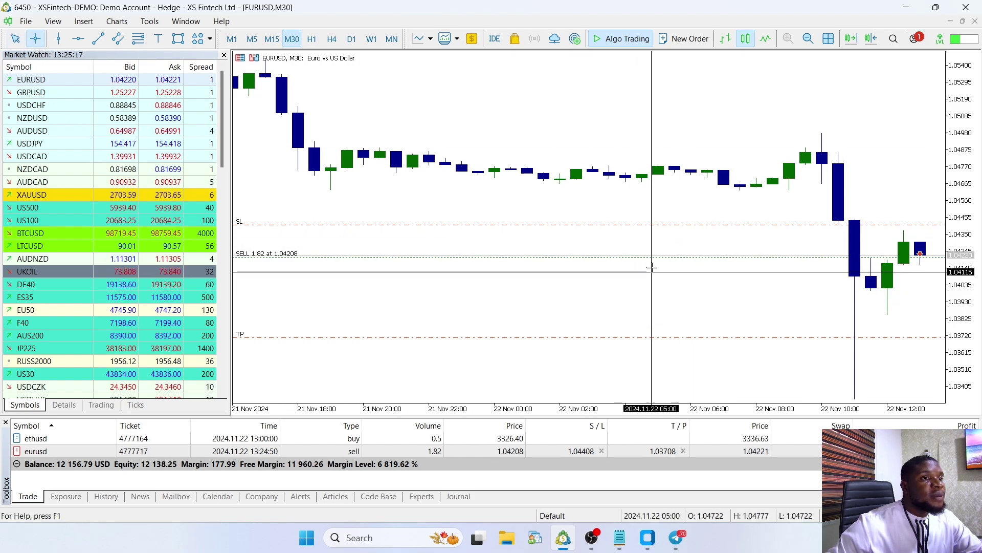
drag(651, 256, 652, 225)
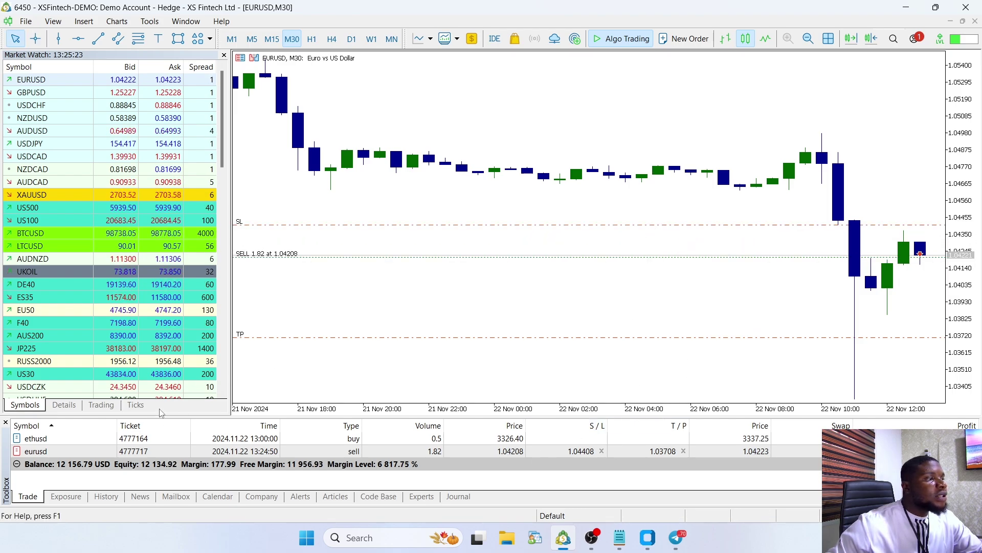
- Measure from the sell entry down to the 1.03708 take profit
click(655, 541)
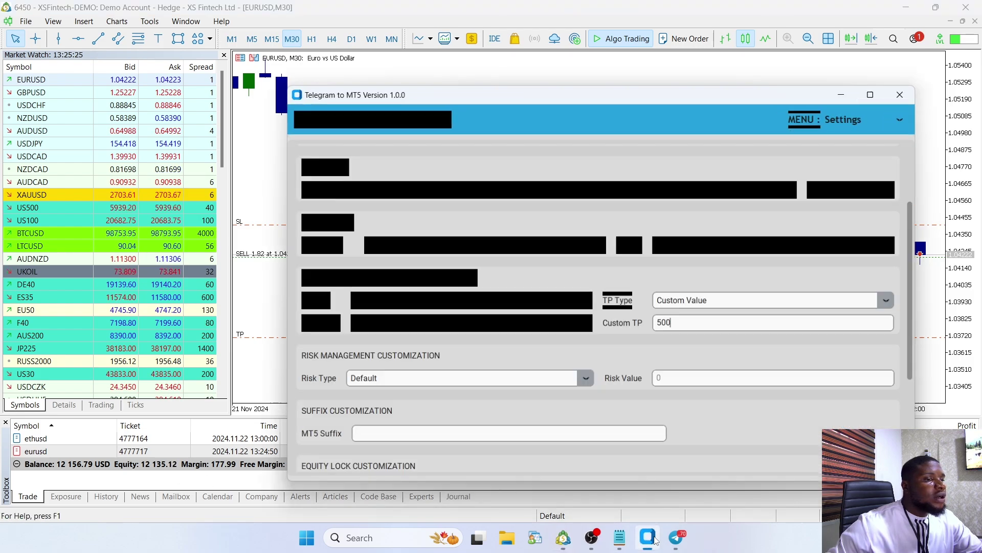
click(648, 537)
click(677, 537)
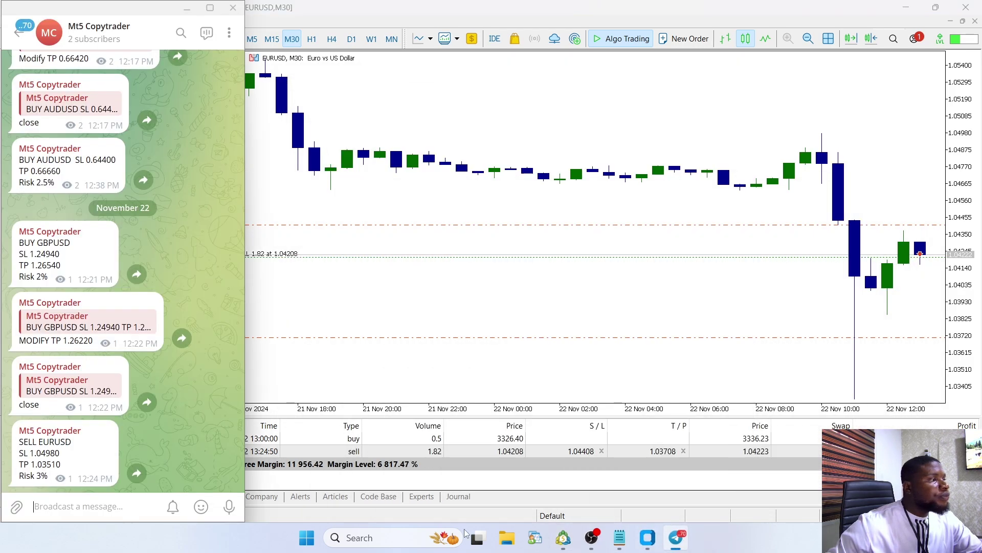
click(647, 537)
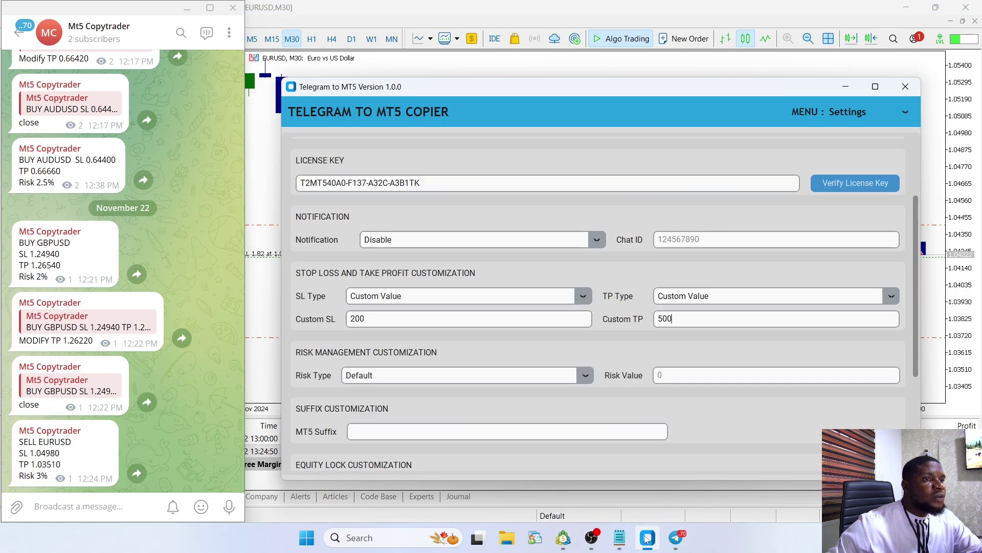
click(647, 537)
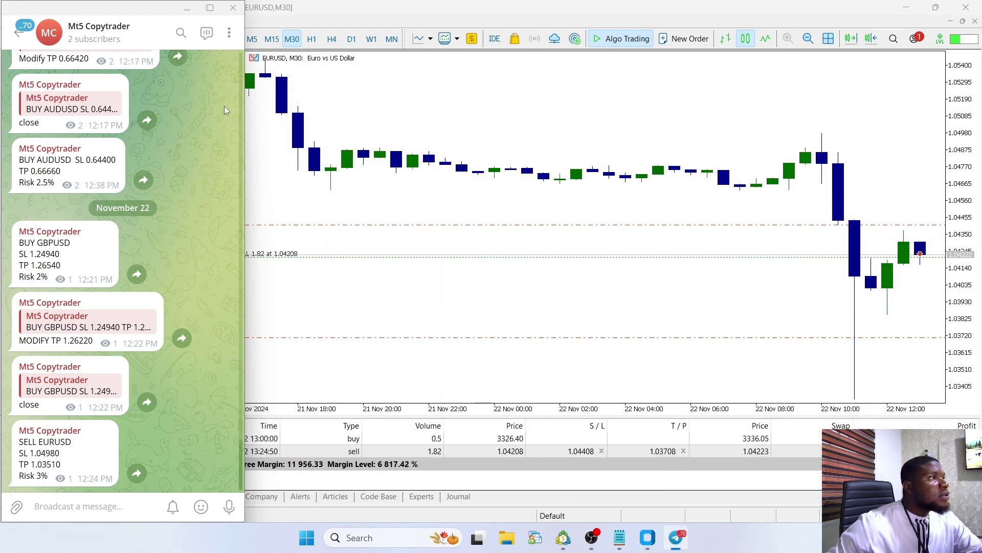
click(266, 113)
click(36, 39)
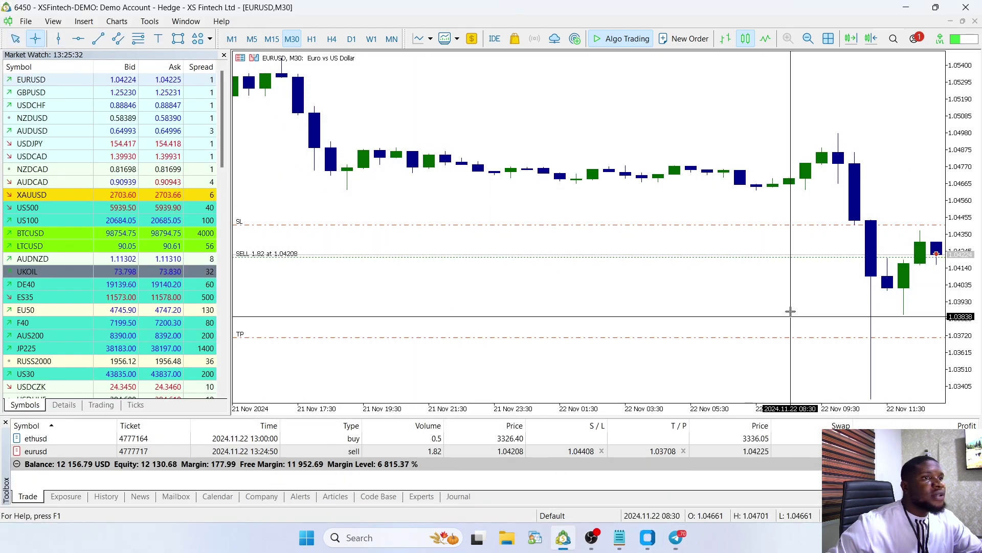
mouse_move(770, 256)
mouse_down()
mouse_move(771, 395)
mouse_move(773, 358)
mouse_up()
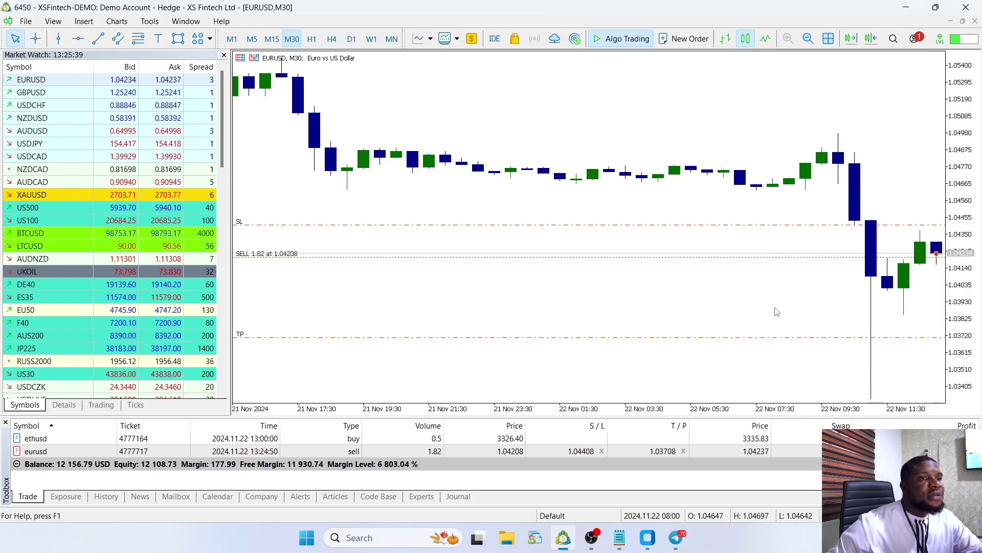
- Reply 'close' to the SELL EURUSD signal to exit the trade
click(676, 537)
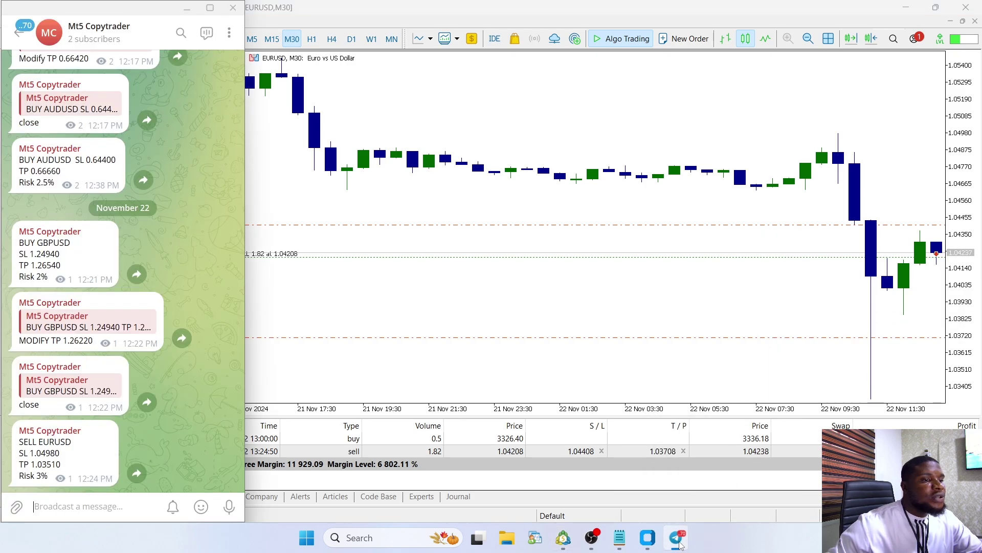
double_click(61, 452)
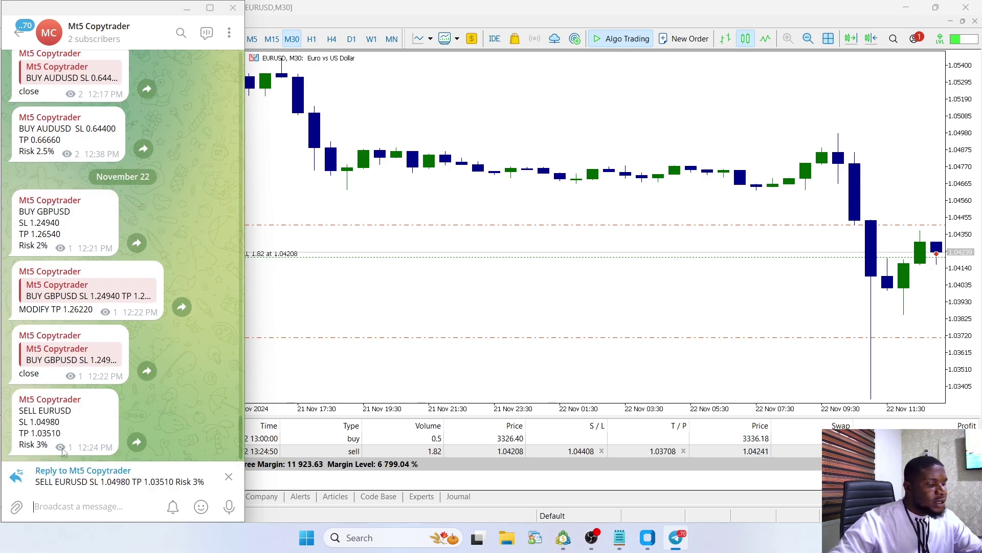
text(close)
key(Return)
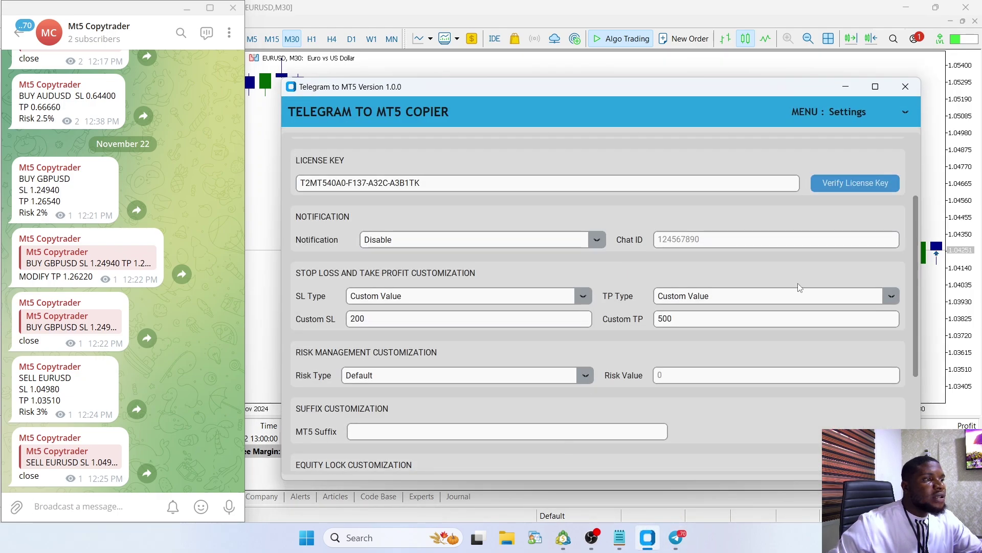
- Set the copier's Risk Type to Percentage with Risk Value 3
scroll(913, 262, down, 2)
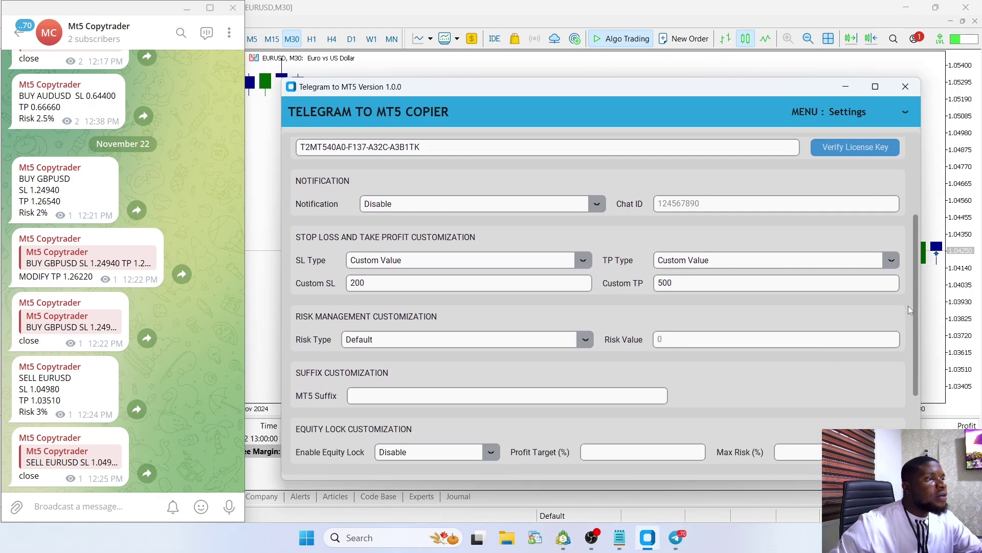
click(586, 333)
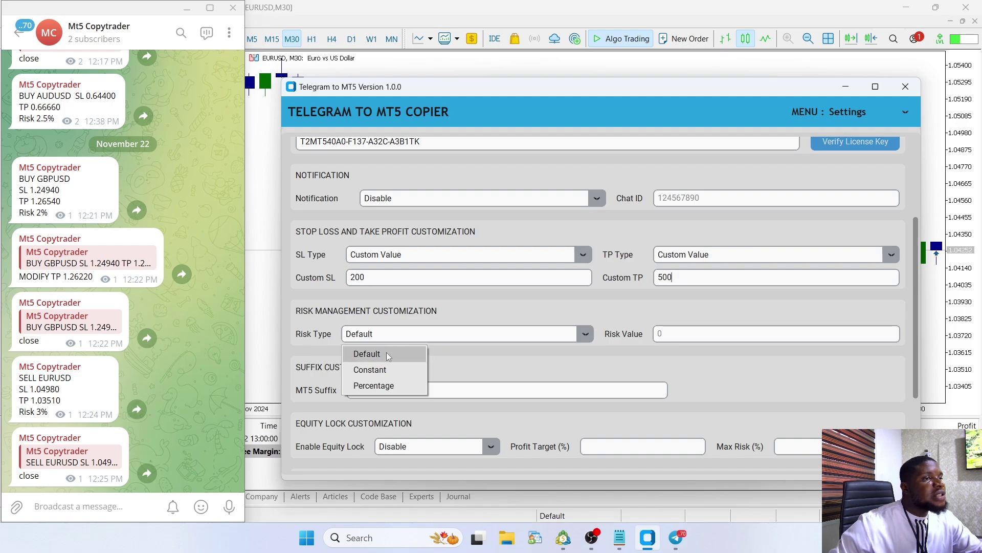
click(388, 357)
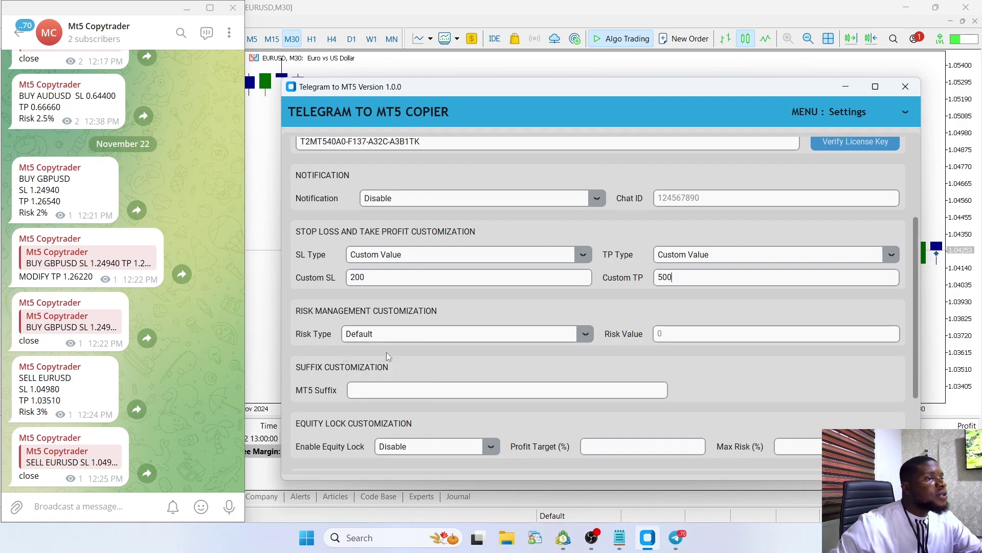
click(40, 413)
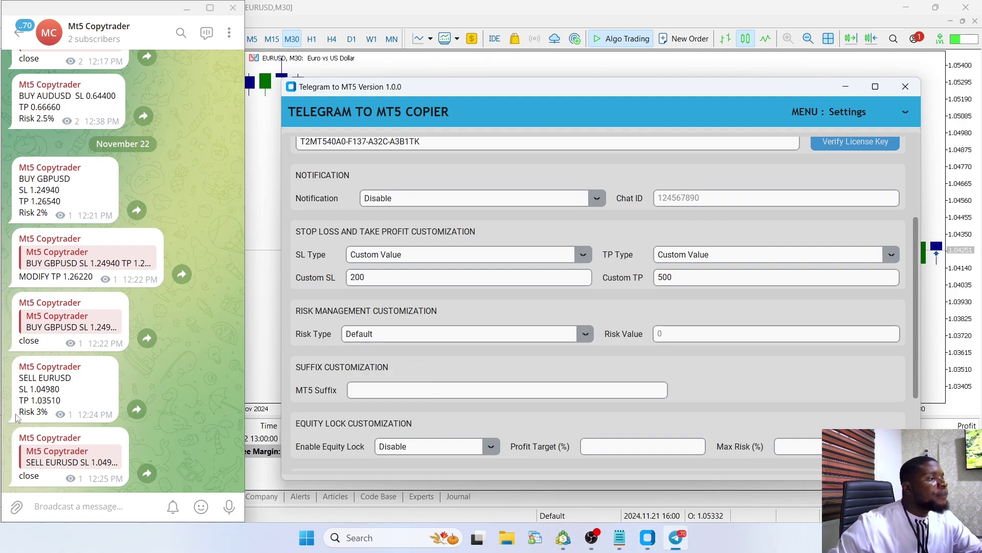
click(466, 334)
click(585, 333)
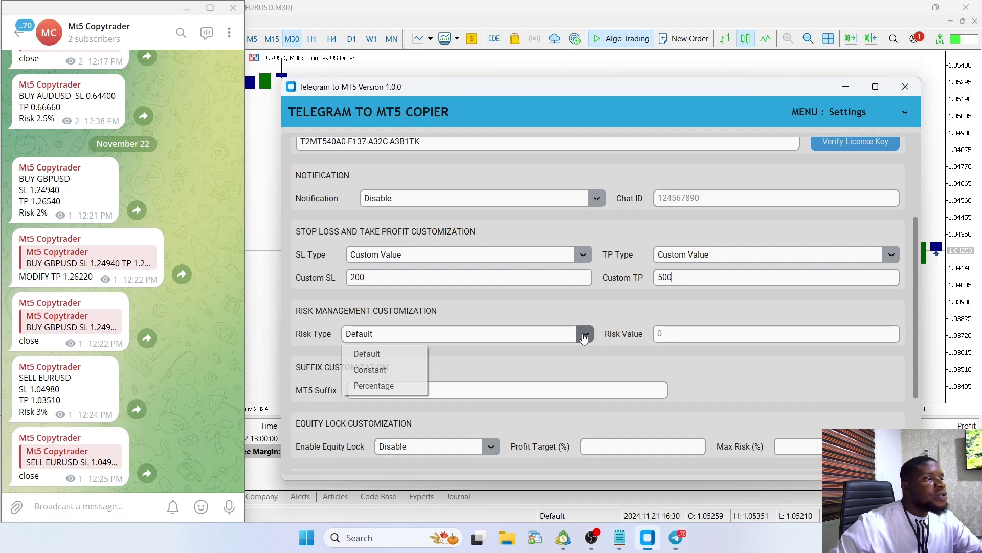
click(358, 384)
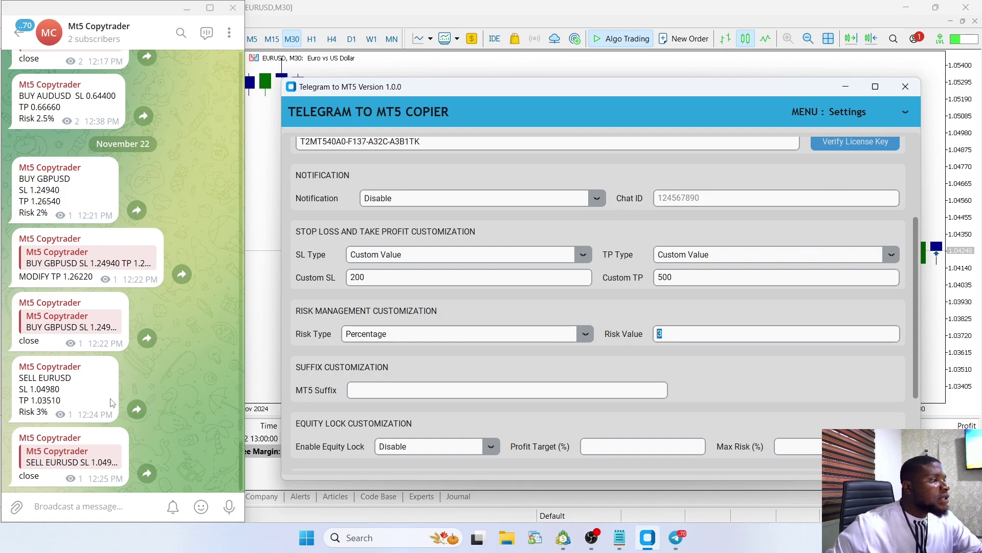
- Copy the Risk 3% SELL EURUSD signal, change it to Risk 5%, and send it
click(40, 411)
drag(49, 412, 18, 378)
key(ctrl+c)
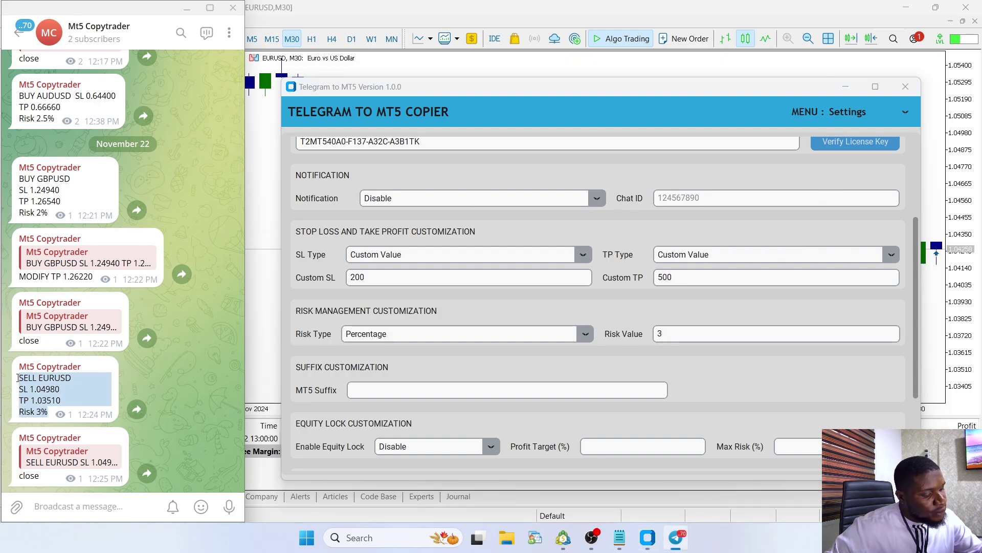
click(49, 510)
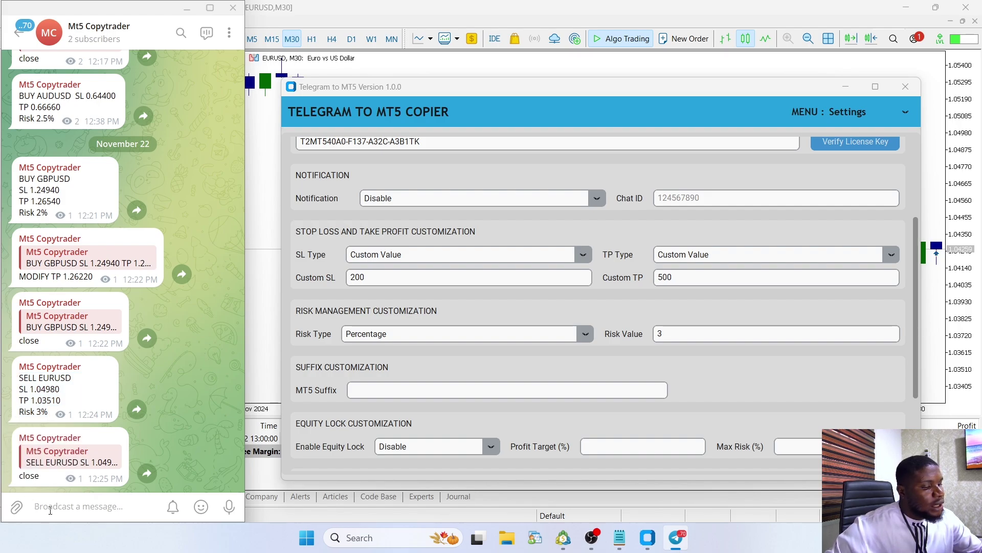
key(ctrl+v)
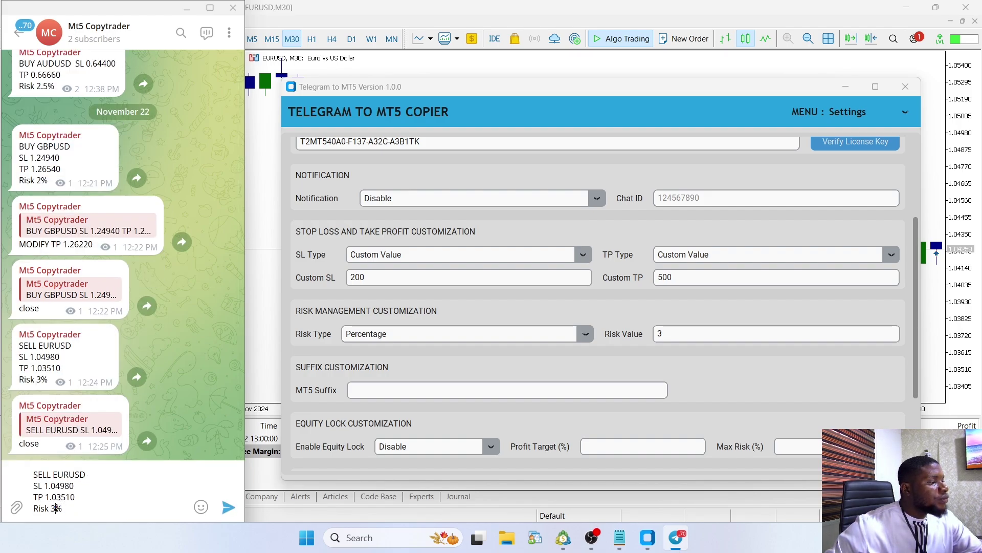
click(56, 508)
key(BackSpace)
text(5)
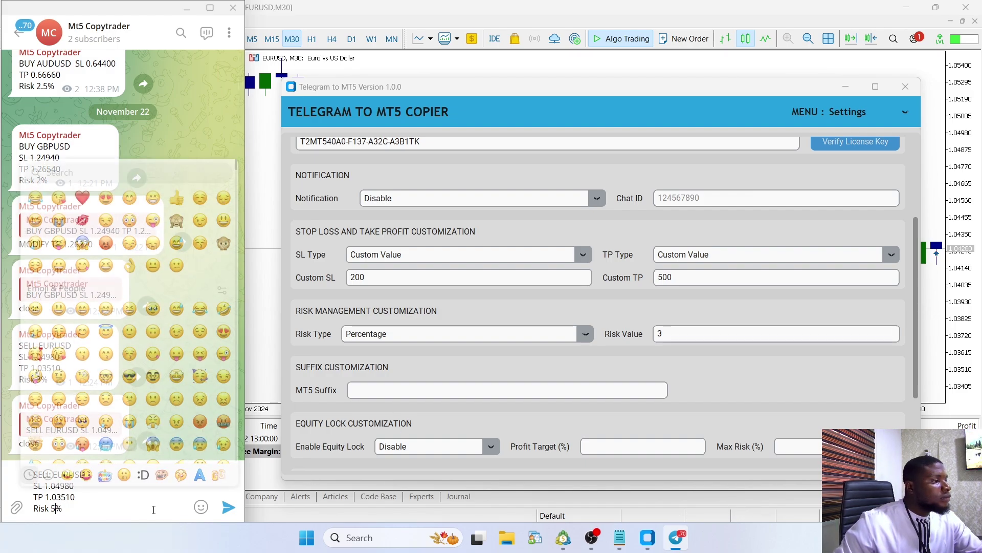
click(228, 508)
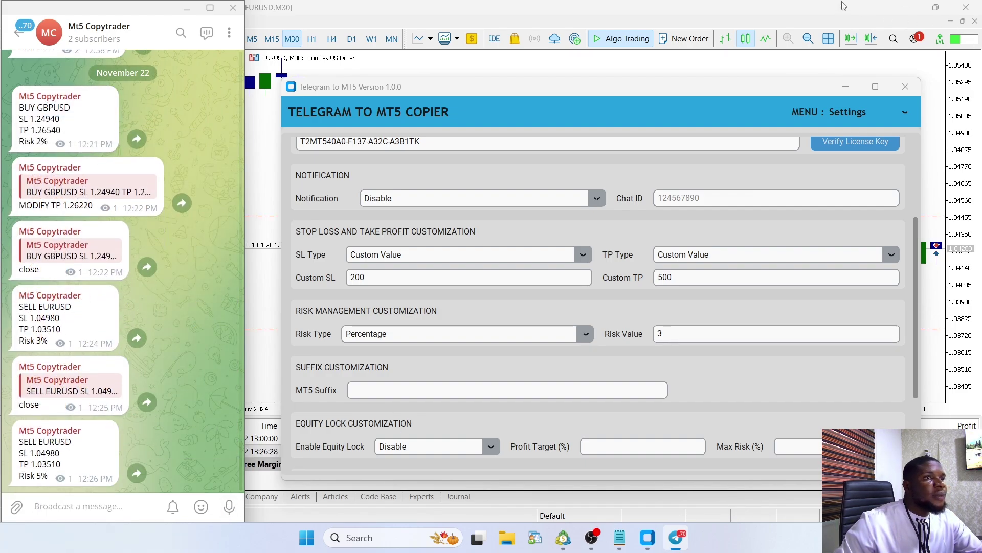
drag(628, 93, 631, 474)
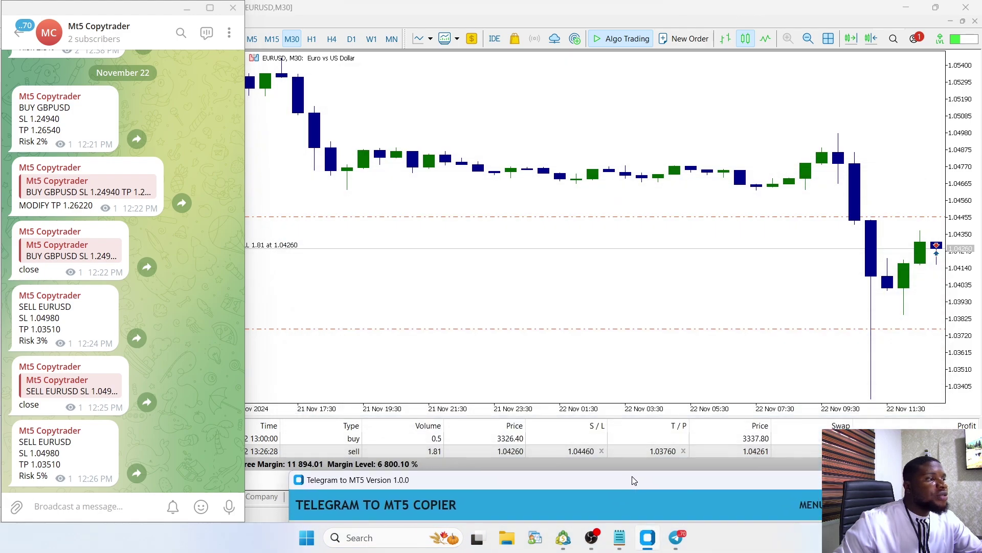
- Check MetaTrader 5's trade history for the copied EURUSD 1.81-lot sell, then return to open positions
click(524, 309)
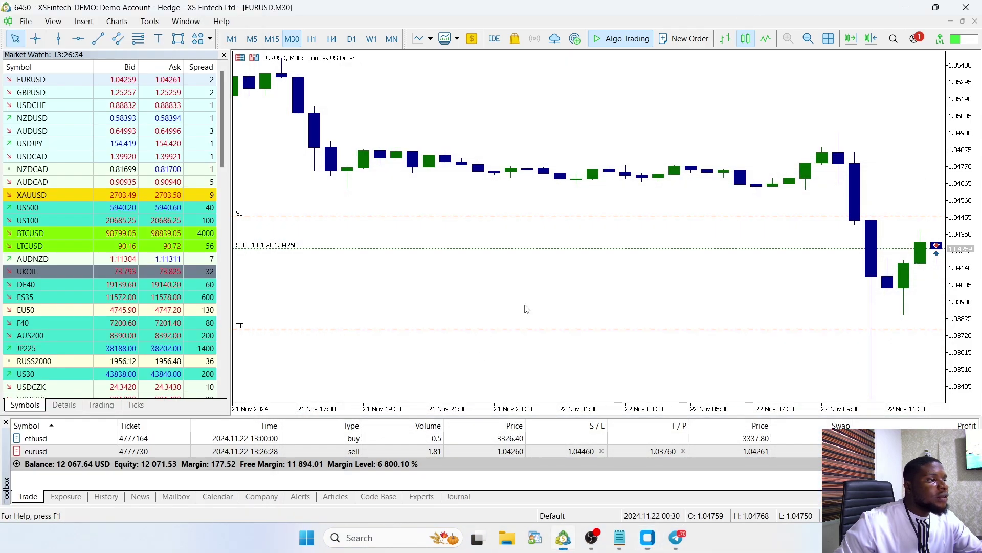
click(106, 496)
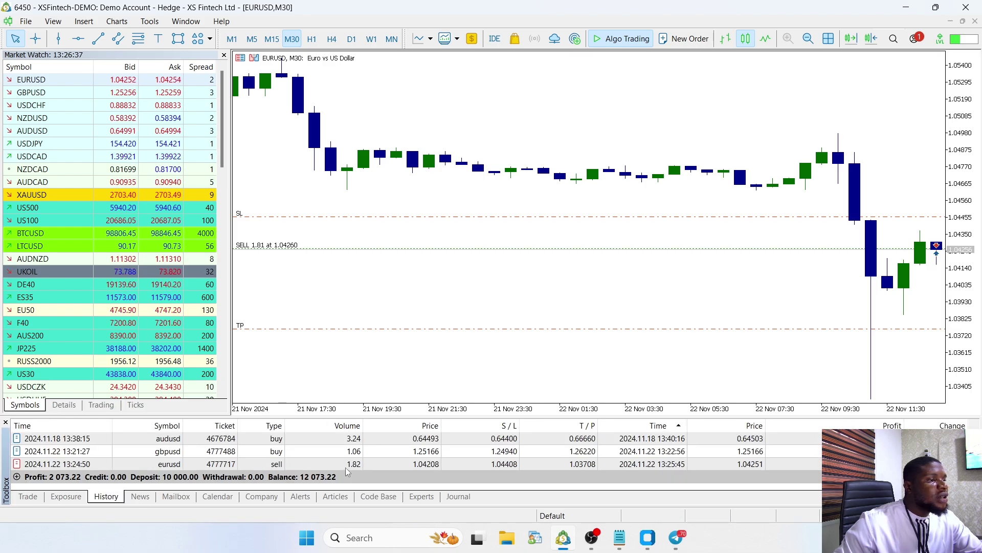
click(28, 496)
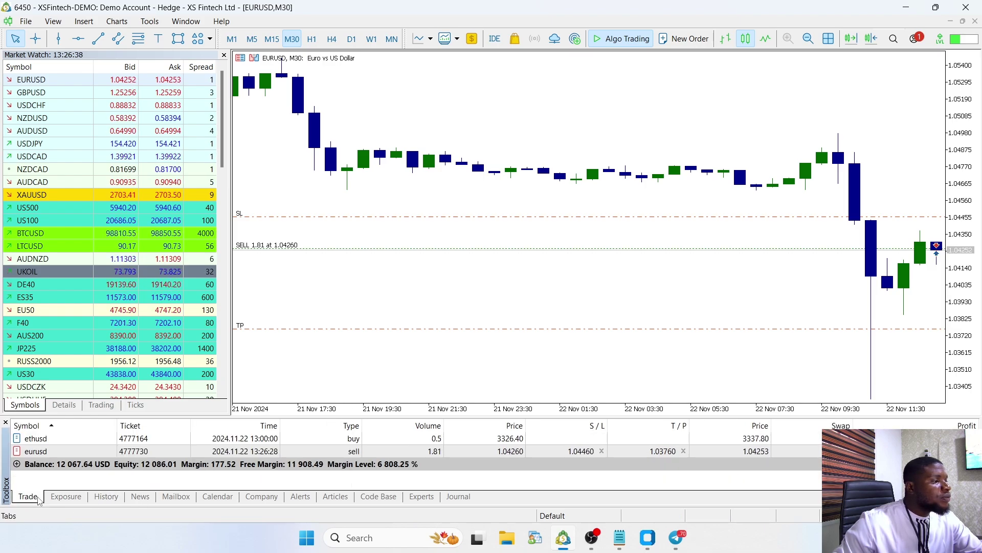
- Restore the copier settings beside the Telegram channel, still showing Percentage risk 3
mouse_move(648, 537)
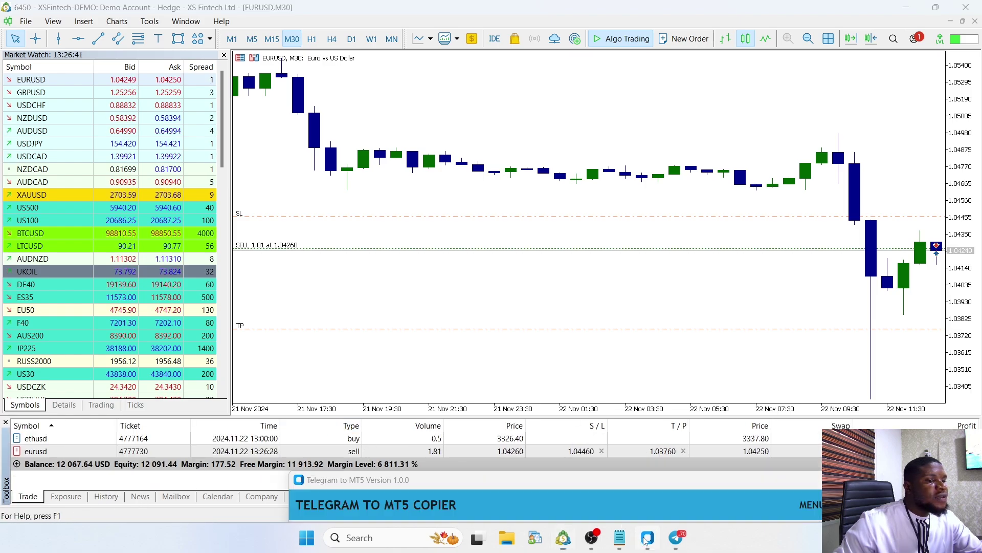
click(633, 480)
drag(623, 47, 640, 69)
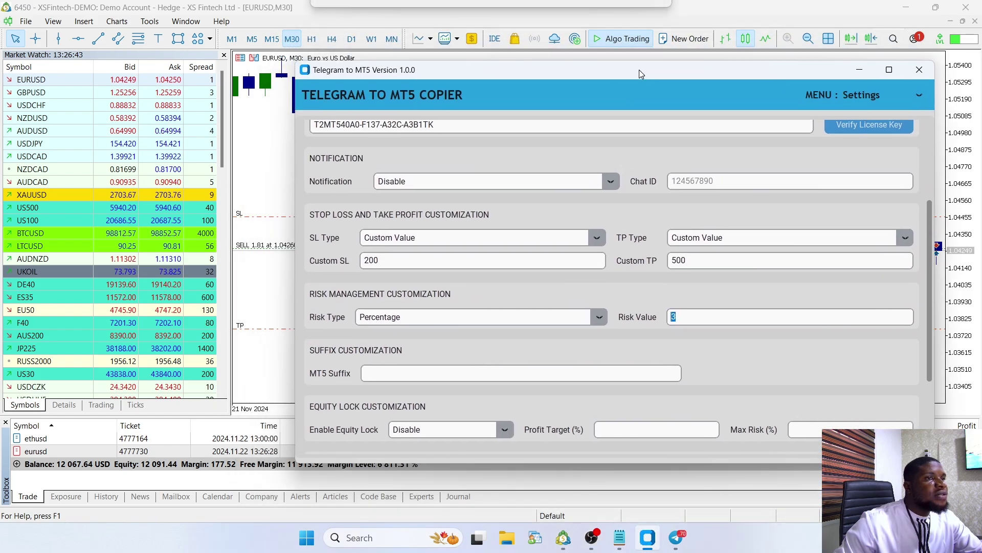
click(677, 538)
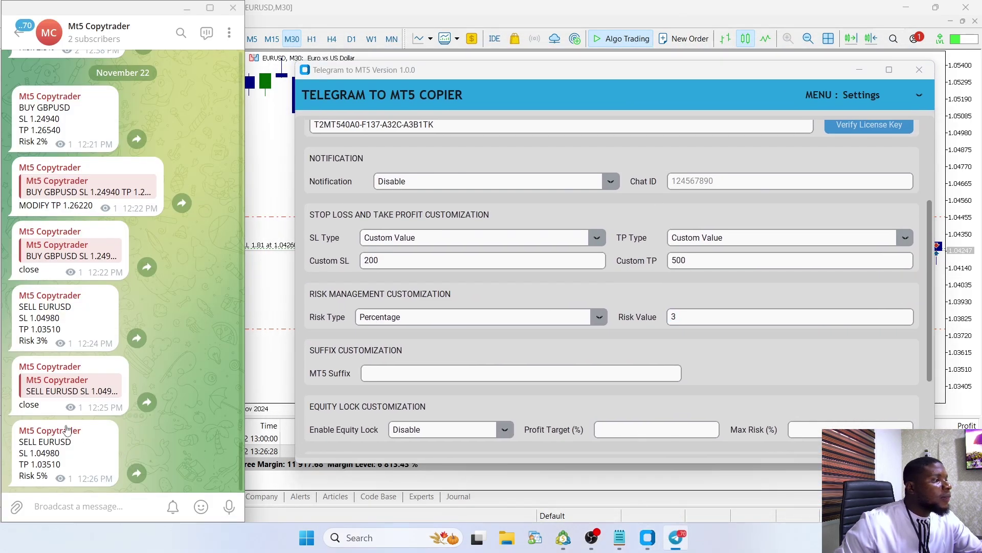
drag(39, 345, 38, 346)
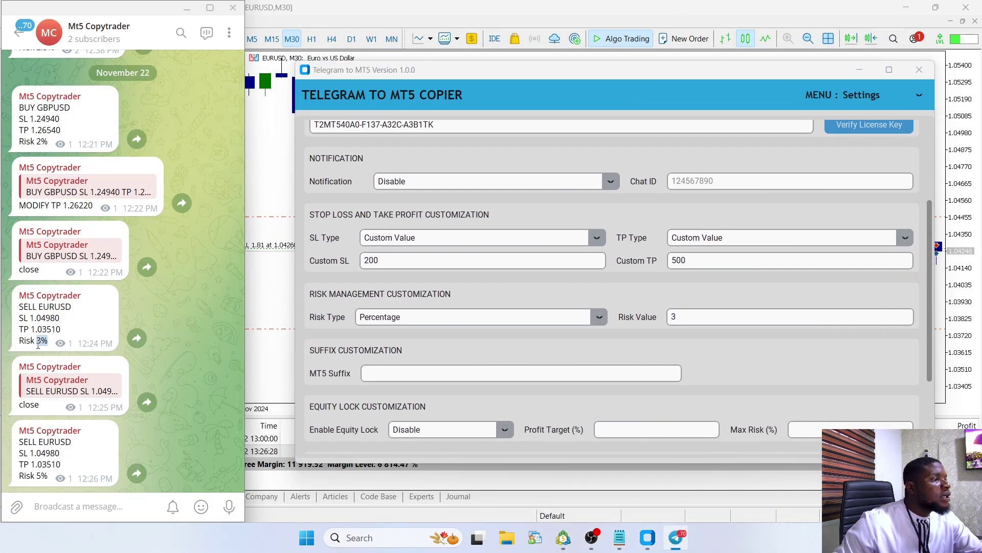
click(53, 344)
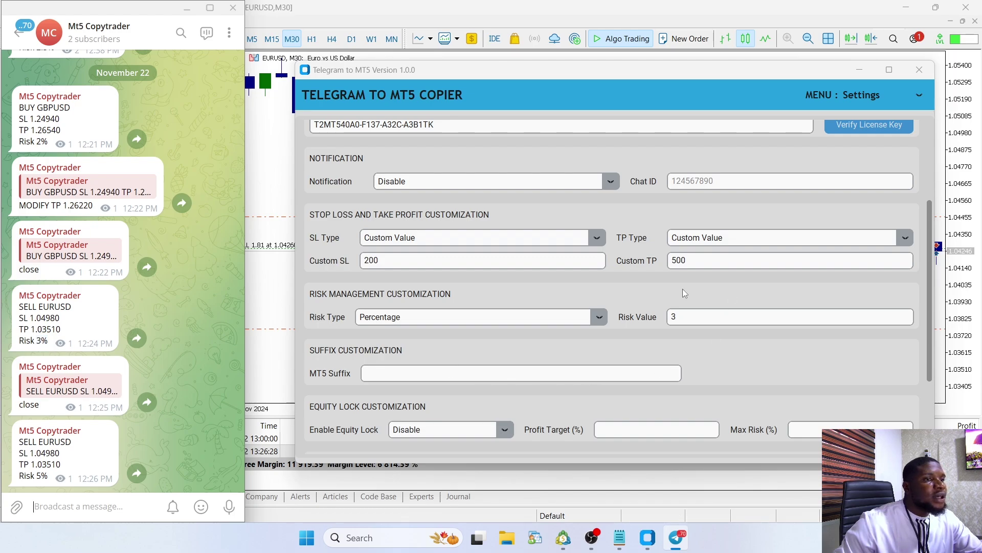
- Reply 'close' to the SELL EURUSD Risk 5% signal, then begin editing the MT5 Suffix field
double_click(104, 471)
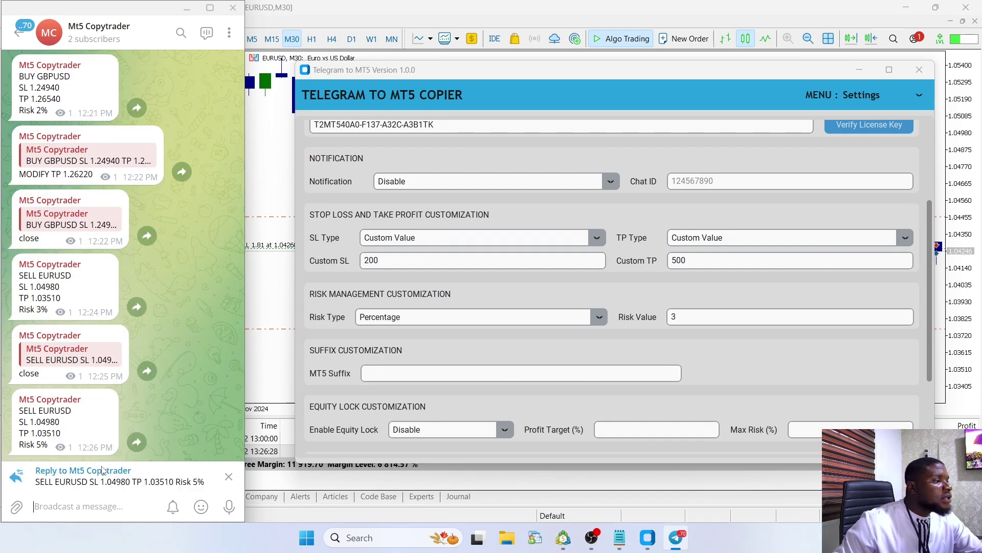
text(close)
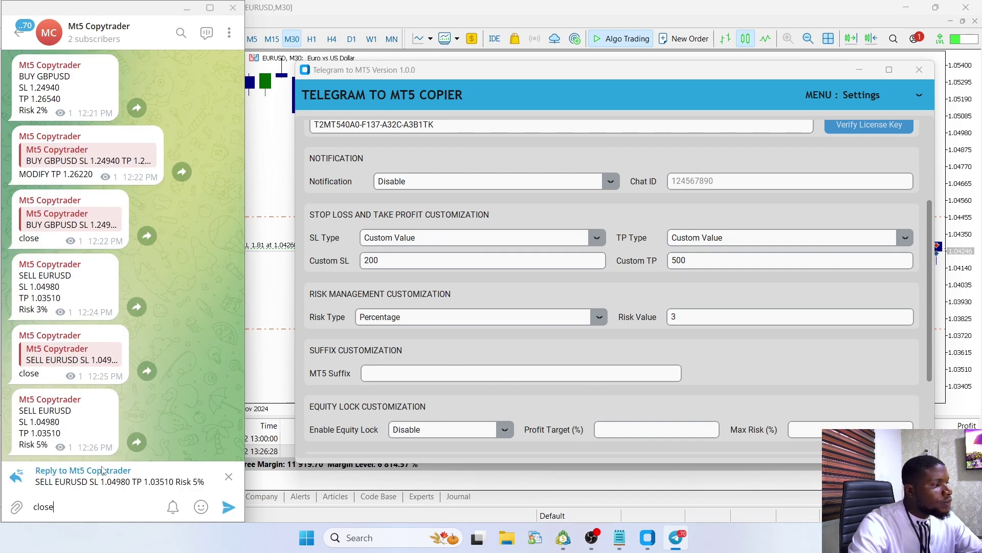
key(Return)
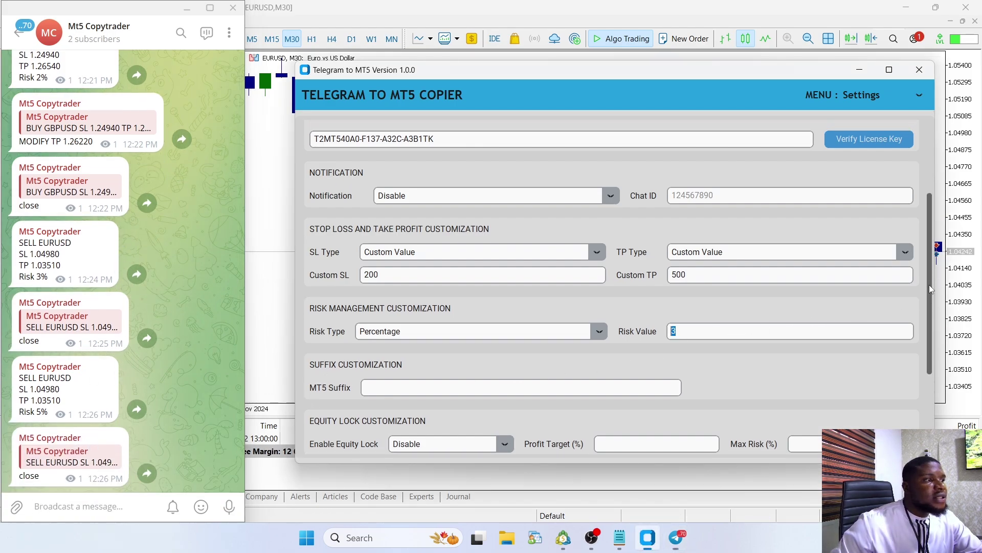
drag(929, 284, 926, 334)
click(485, 286)
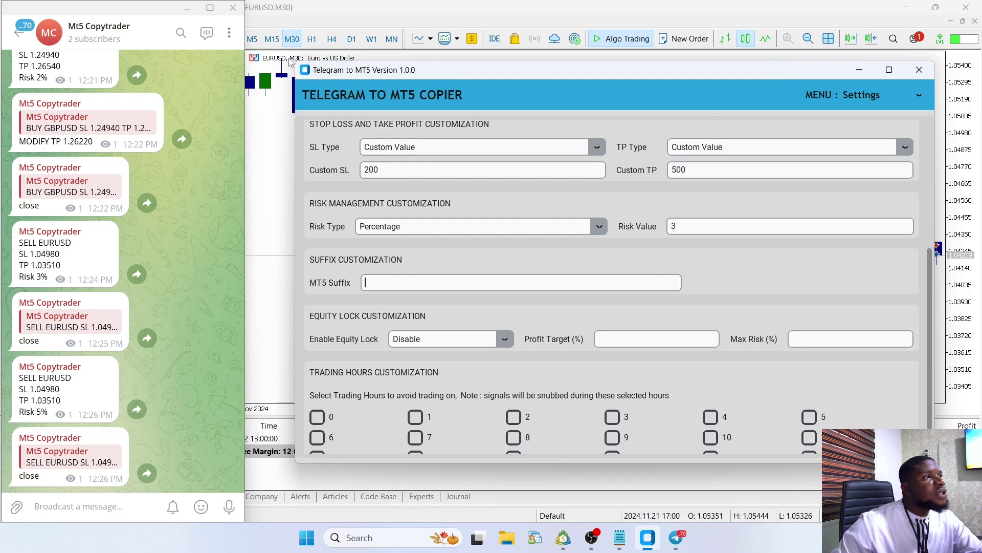
text(s)
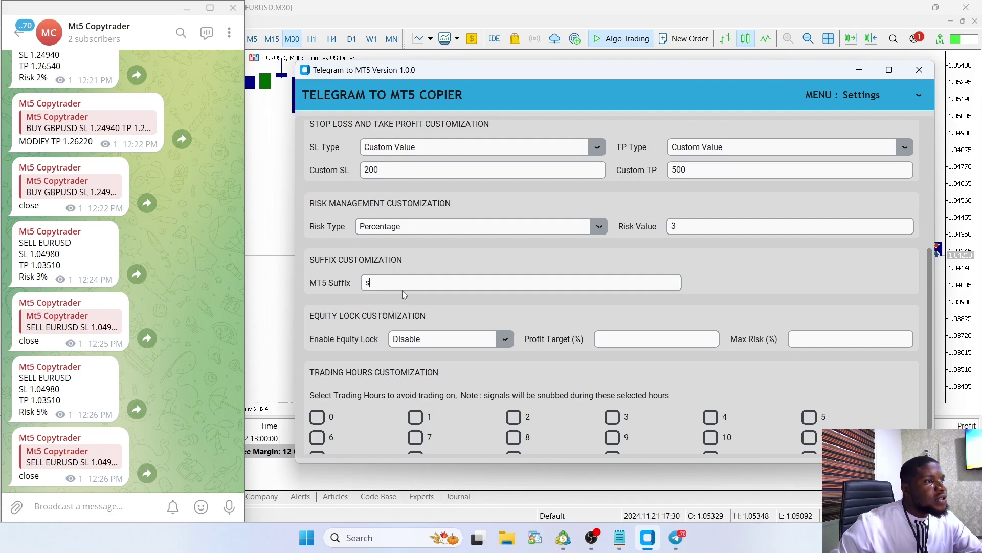
text(x)
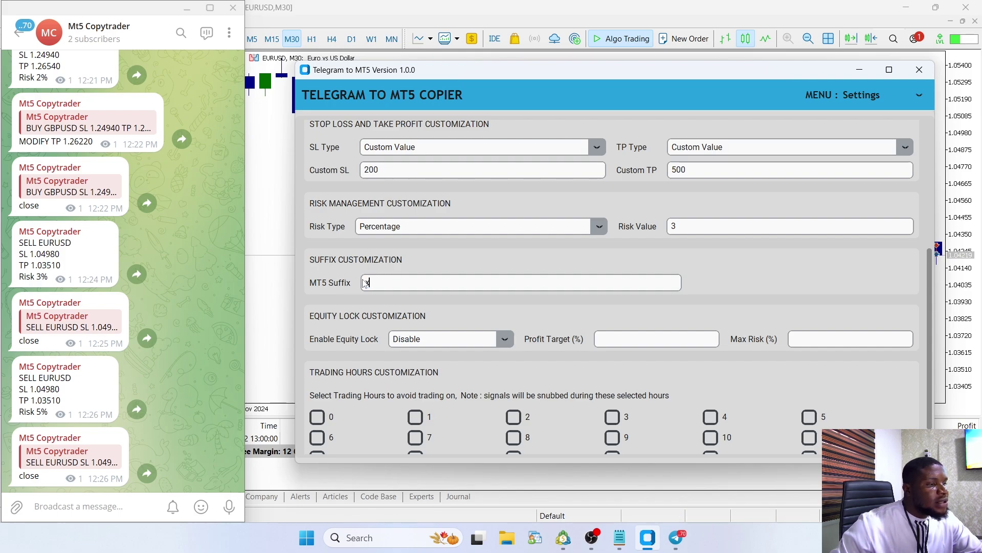
drag(391, 281, 356, 282)
key(BackSpace)
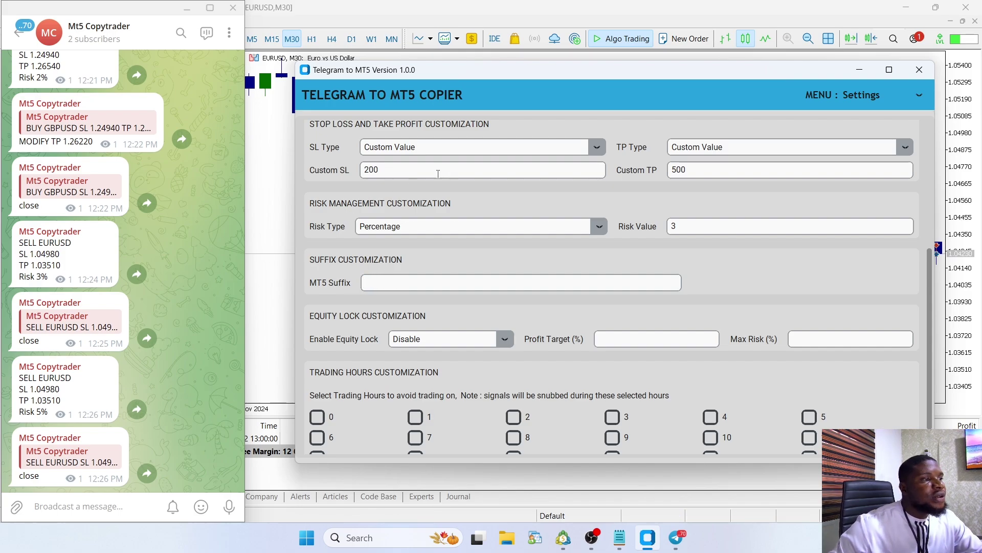
scroll(463, 298, down, 1)
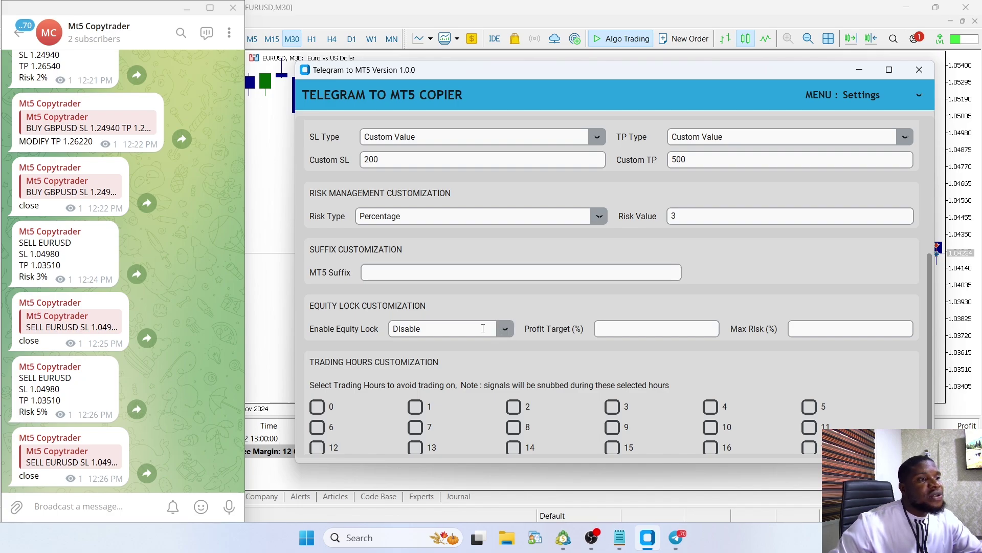
- Turn Equity Lock on with Profit Target 1% and Max Risk 10%
drag(415, 328, 395, 327)
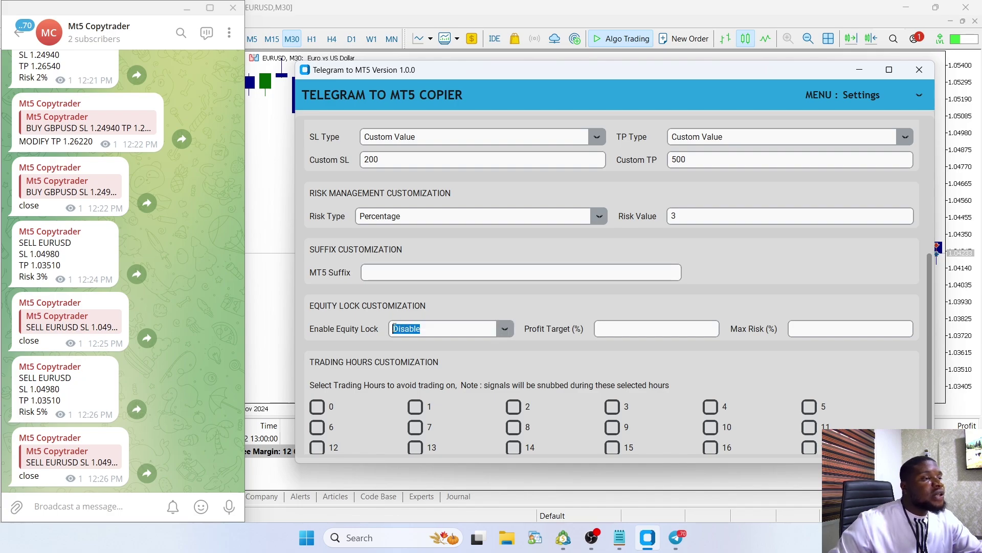
click(424, 327)
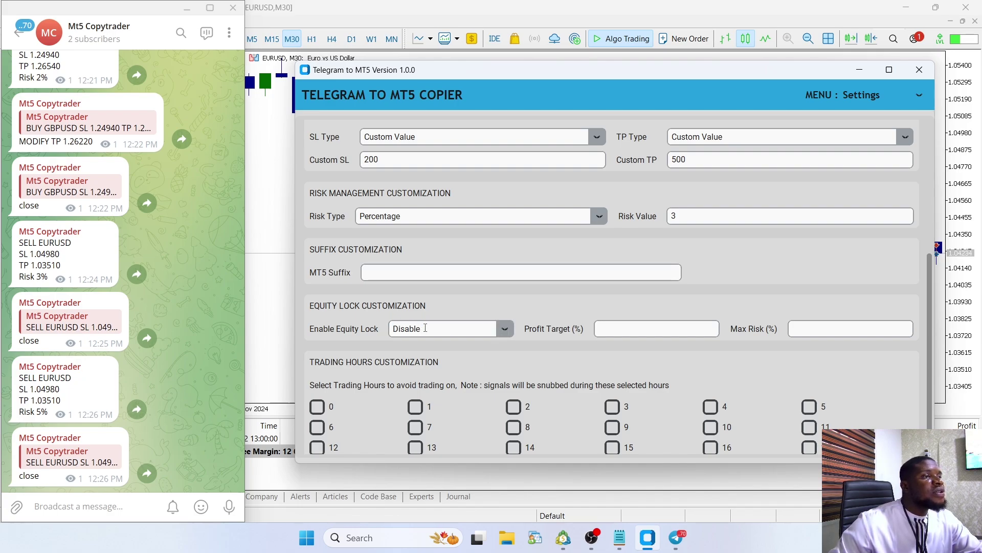
click(509, 330)
click(439, 363)
click(647, 326)
text(10)
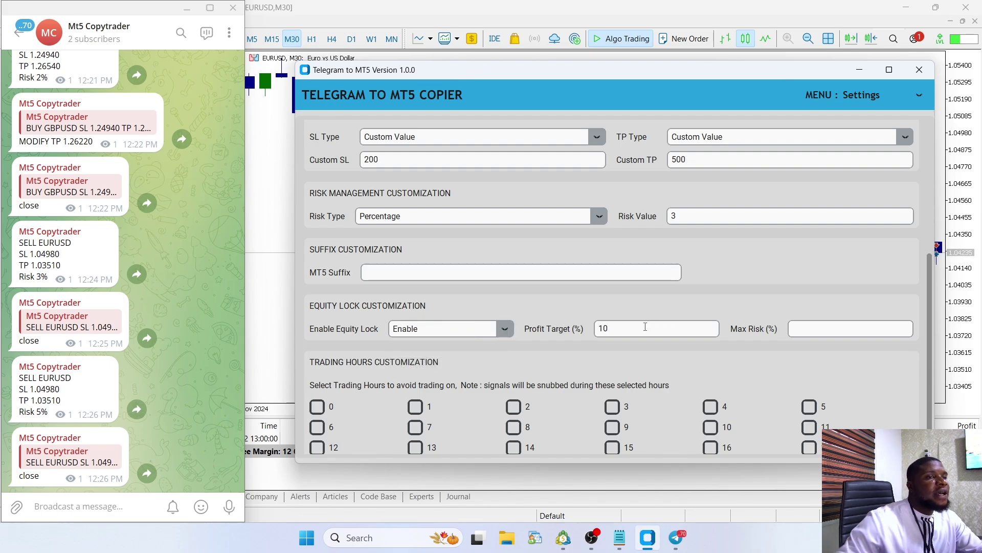
click(808, 324)
text(10)
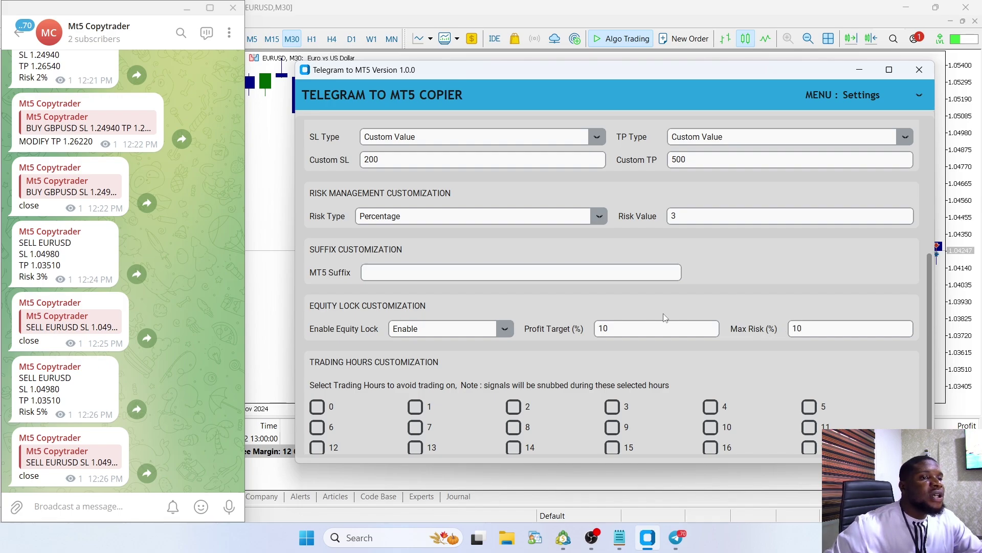
drag(805, 328, 792, 328)
click(810, 327)
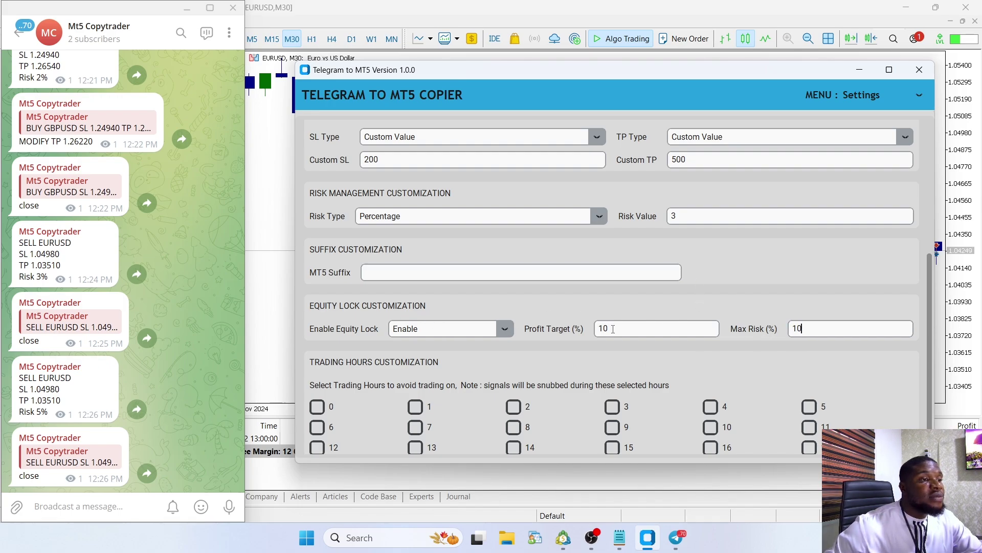
drag(613, 329, 603, 328)
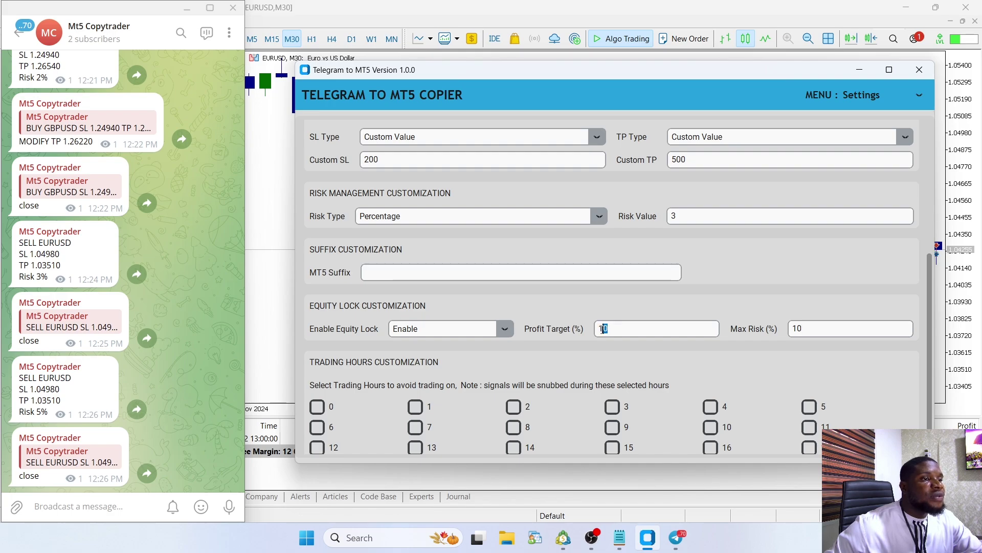
click(616, 329)
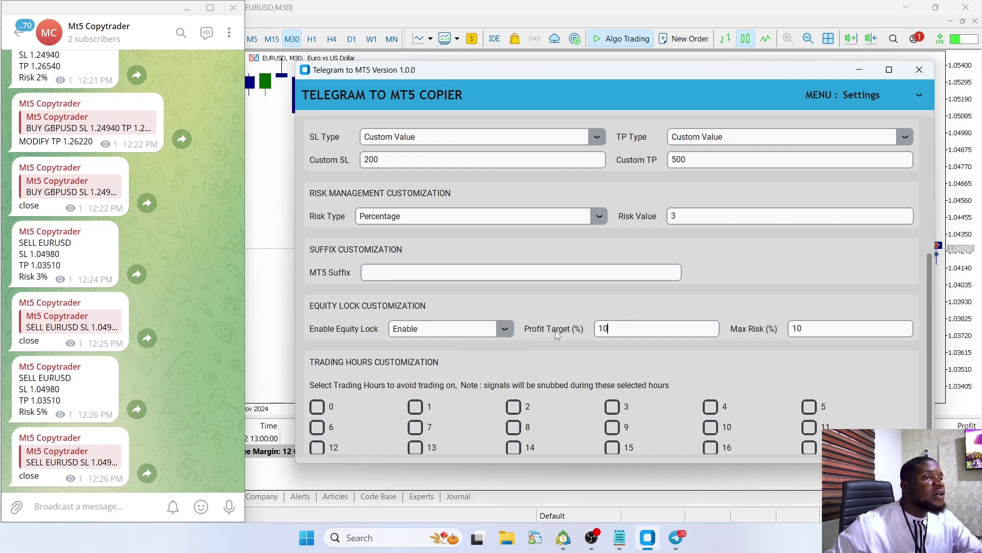
- Switch Equity Lock back to Disable and clear the Profit Target value
scroll(534, 321, down, 1)
click(485, 323)
click(443, 338)
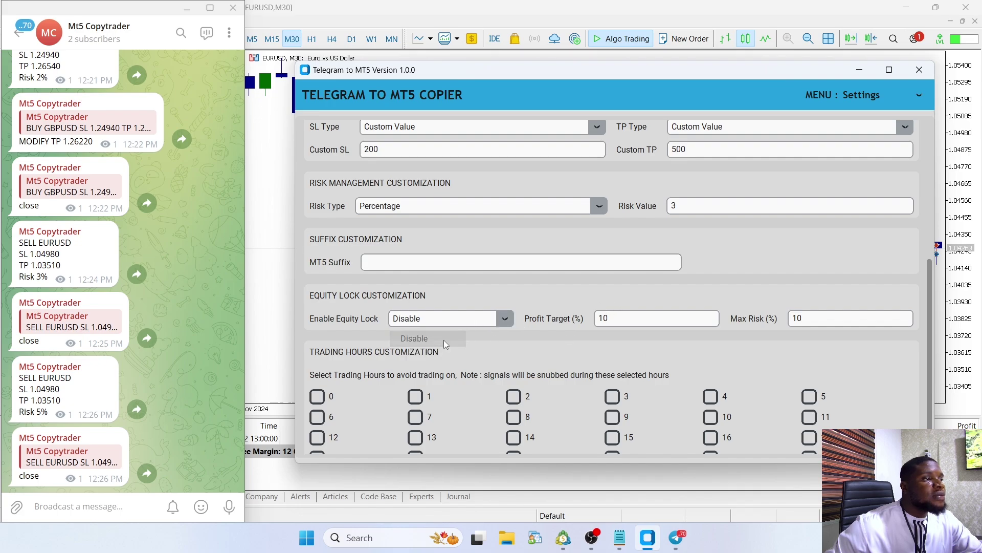
double_click(637, 321)
key(BackSpace)
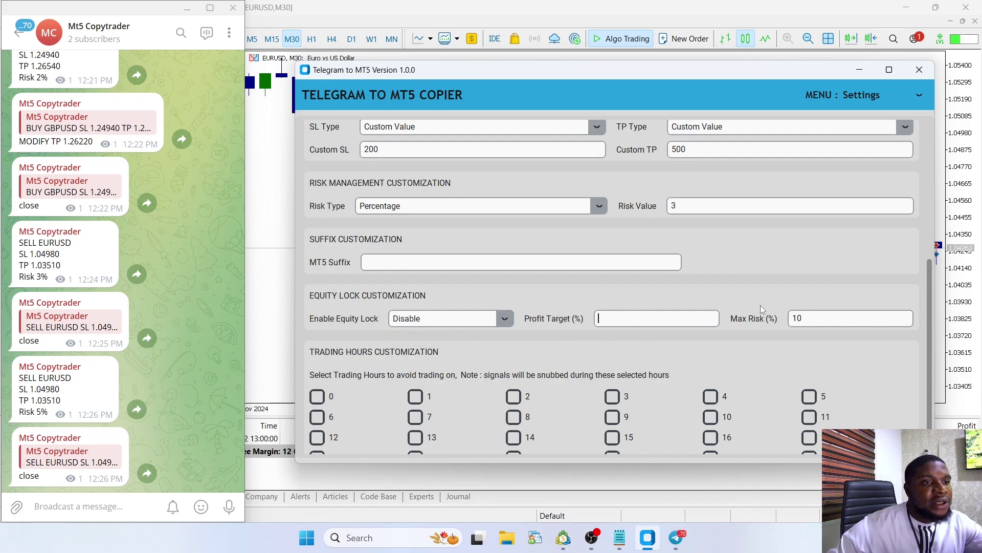
- Block signal trading during hours 12 and 13 under Trading Hours Customization, then minimize the copier
scroll(717, 288, up, 5)
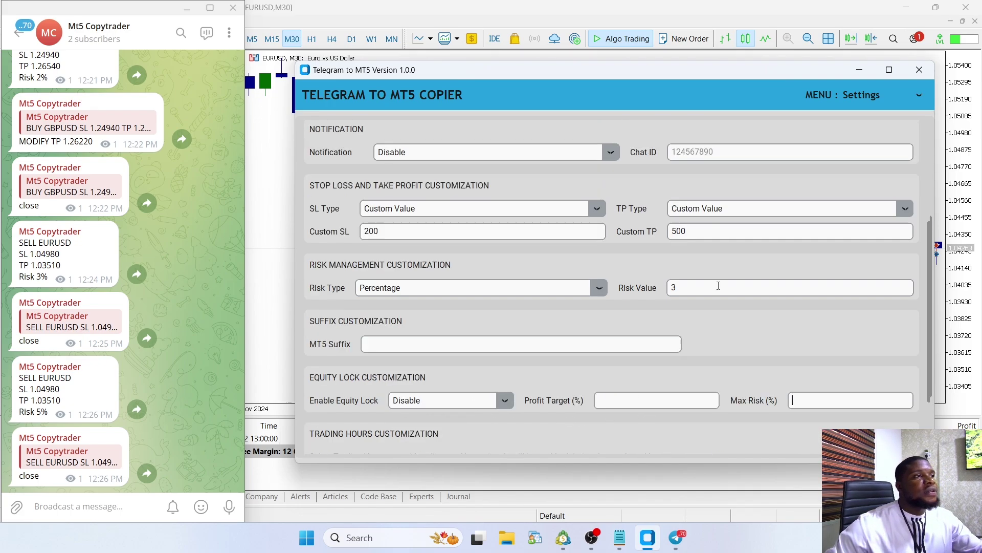
scroll(717, 280, up, 3)
scroll(716, 288, down, 3)
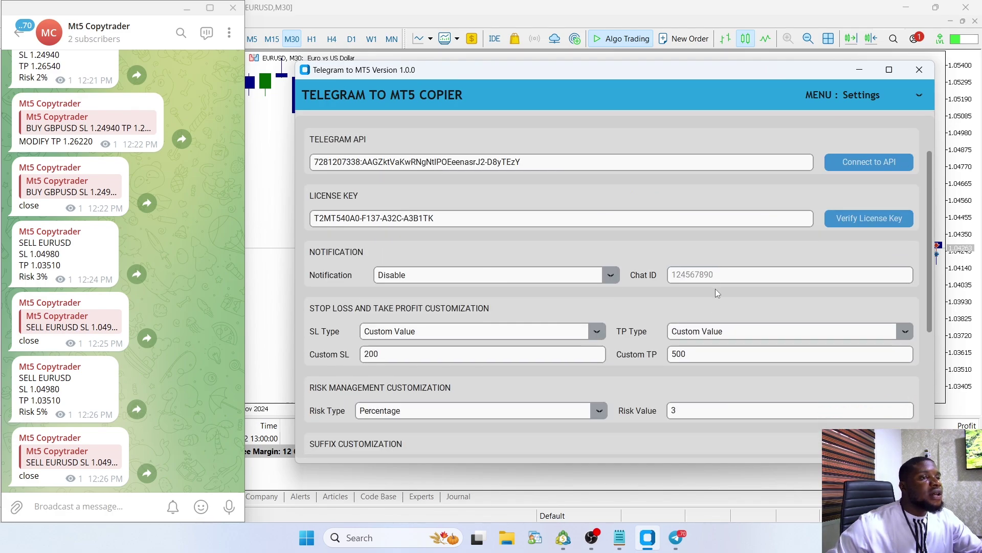
scroll(713, 296, down, 3)
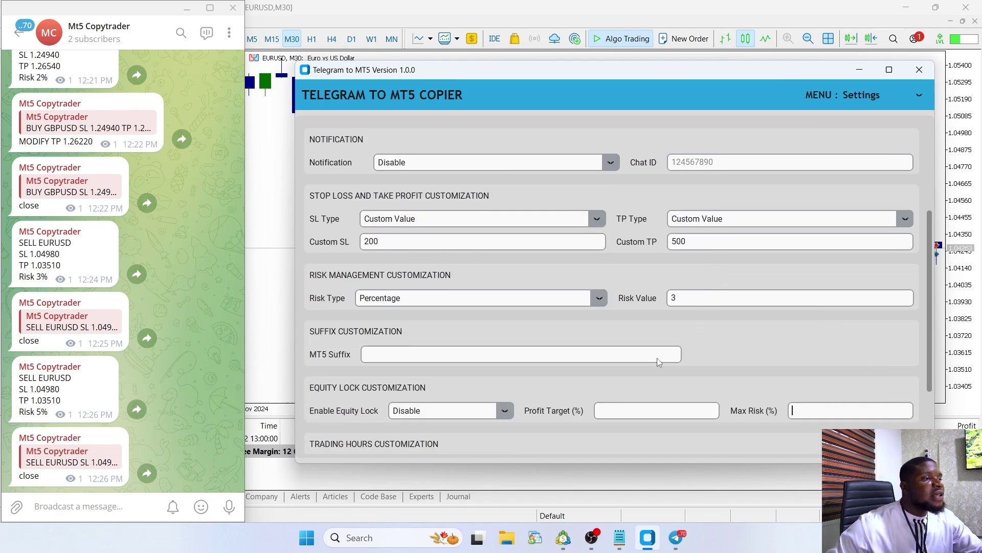
scroll(870, 368, down, 3)
scroll(923, 368, down, 2)
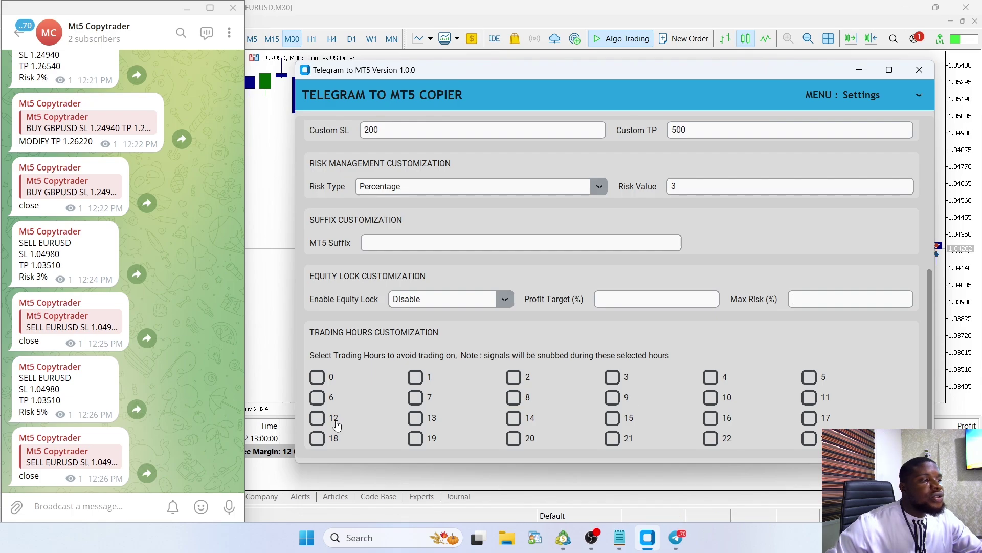
click(318, 418)
click(416, 418)
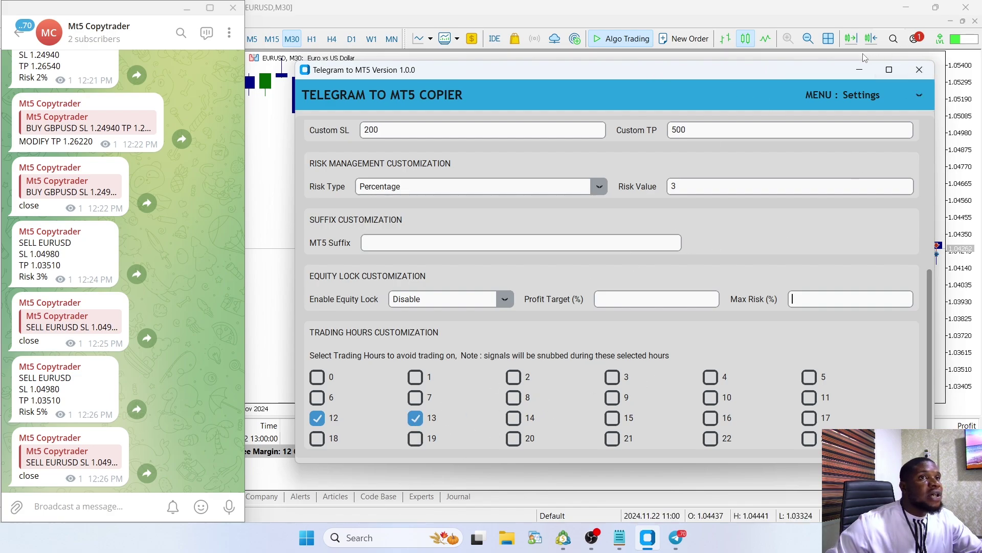
click(860, 70)
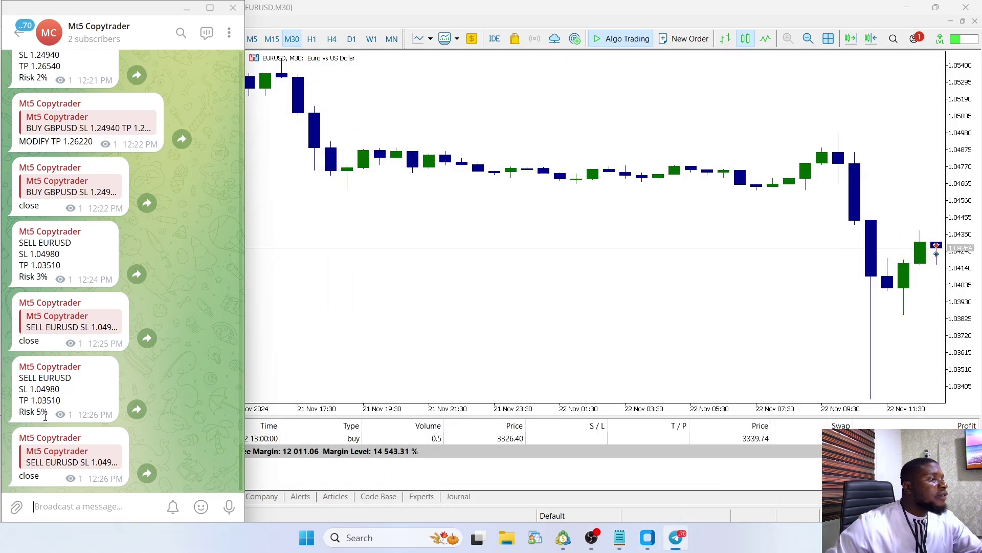
- Repost the SELL EURUSD signal (SL 1.04980, TP 1.03510, Risk 5%) to the Mt5 Copytrader channel
drag(48, 415, 20, 379)
key(ctrl+c)
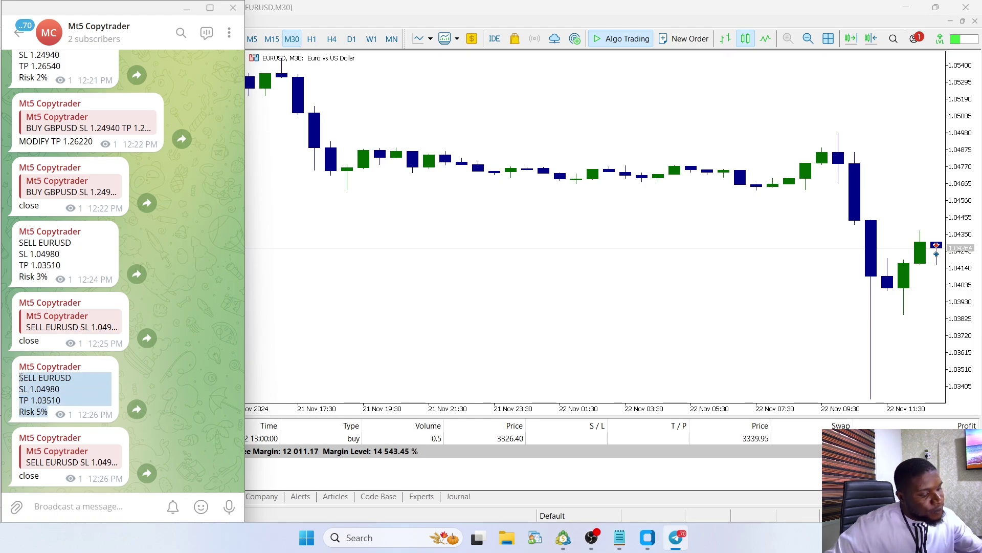
click(82, 507)
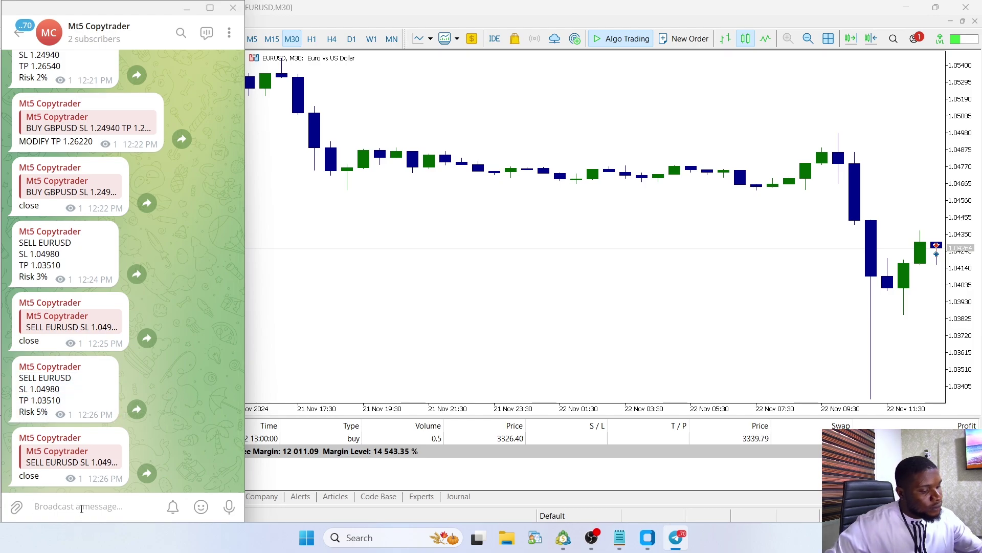
key(ctrl+v)
key(Return)
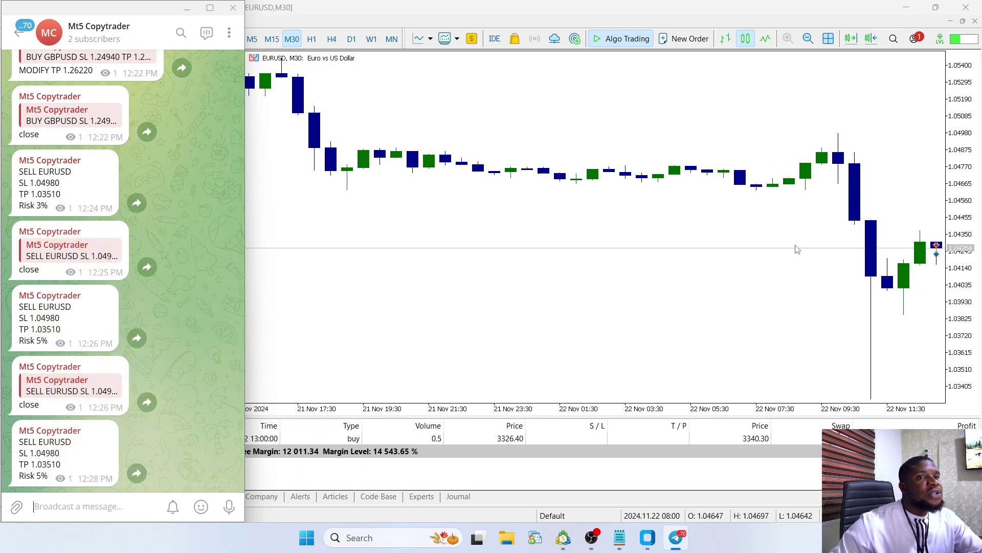
click(649, 541)
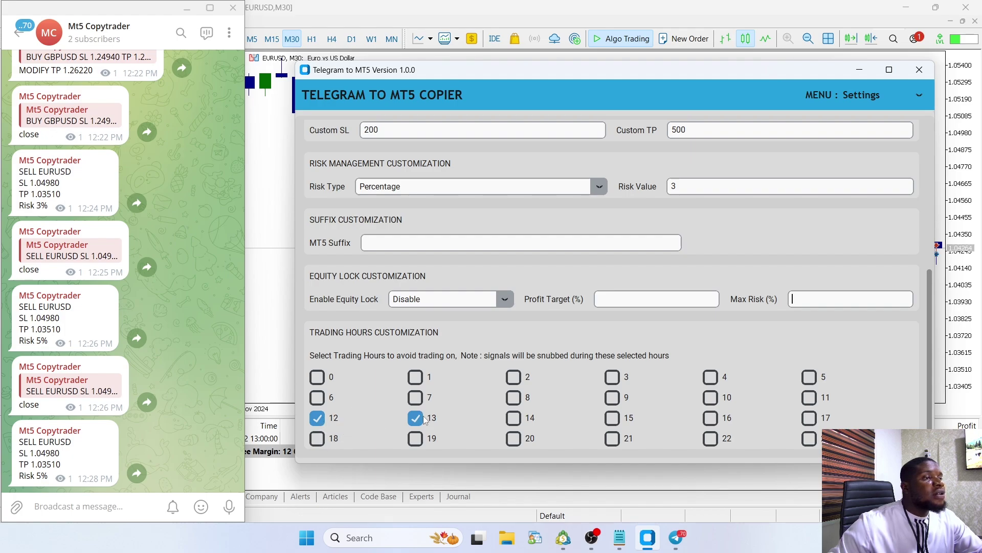
scroll(614, 381, up, 1)
scroll(707, 380, up, 2)
scroll(707, 381, down, 3)
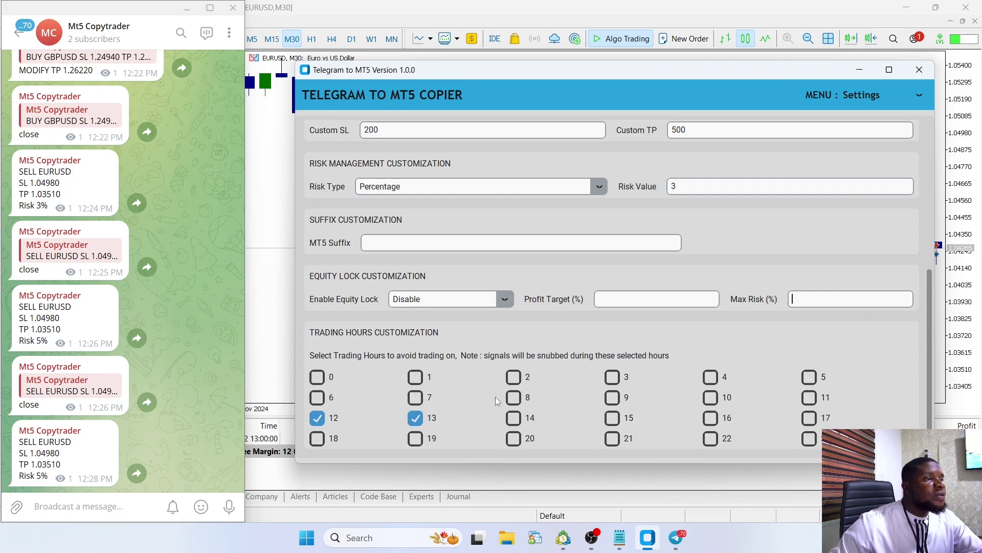
scroll(643, 334, up, 4)
scroll(642, 334, up, 2)
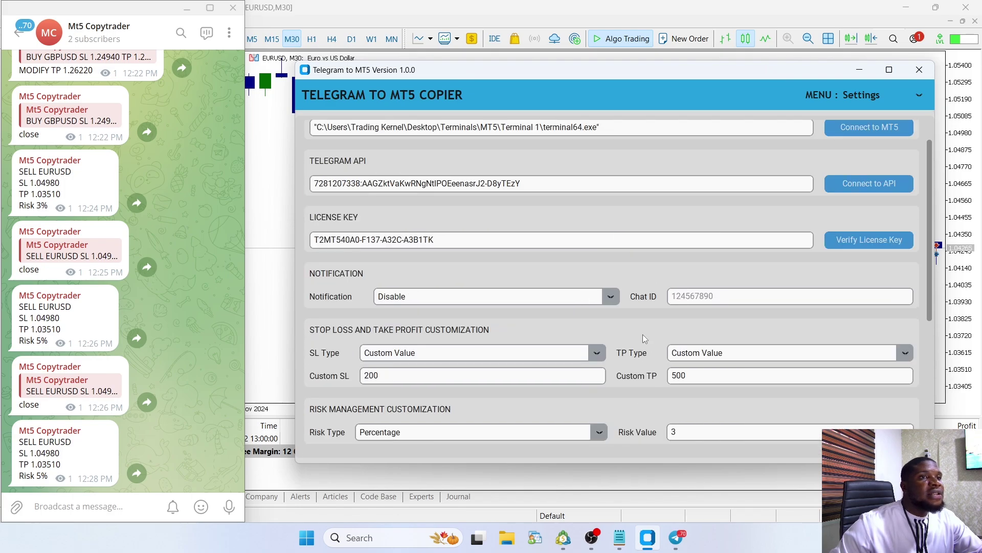
drag(930, 252, 952, 195)
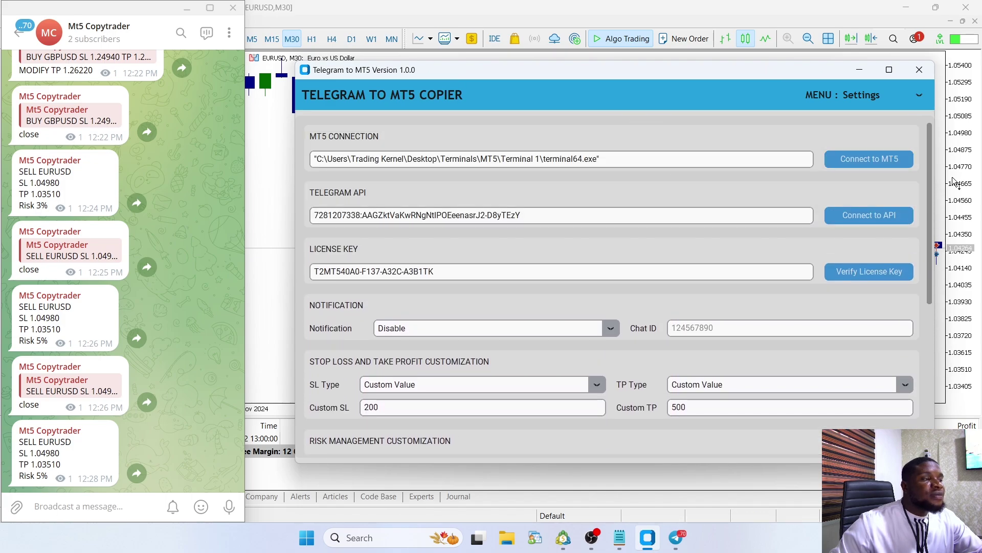
- View the Statistics page with its three-trade history and per-channel trade charts
click(920, 94)
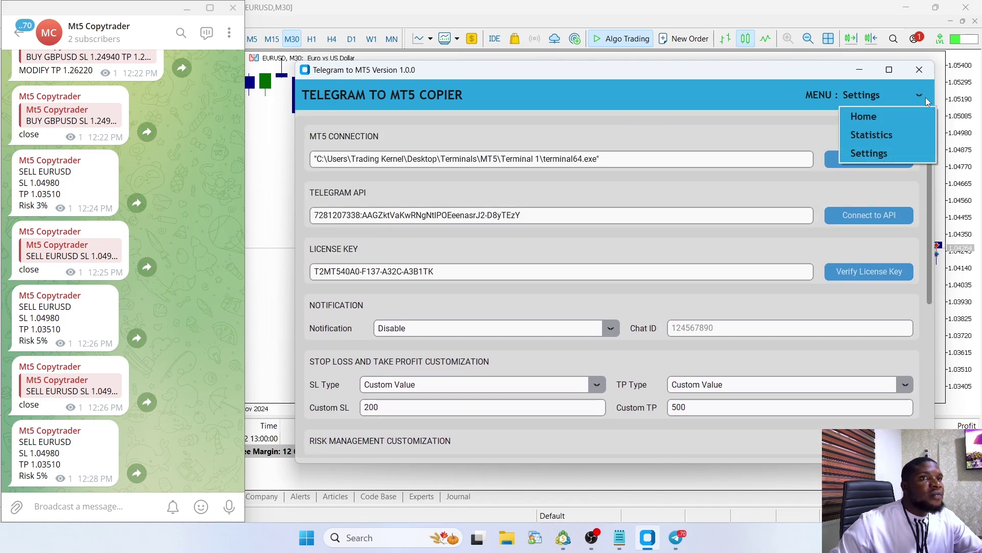
click(875, 133)
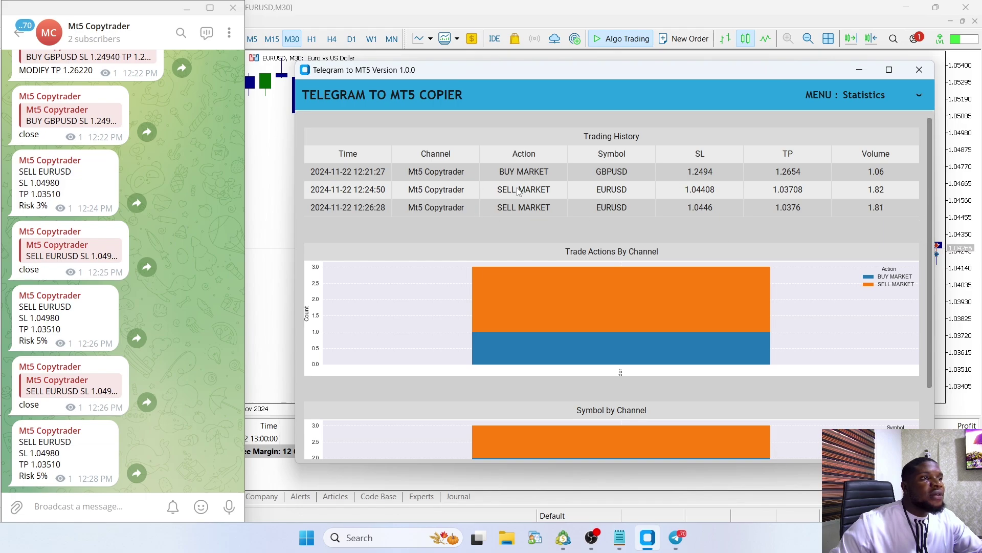
scroll(916, 266, down, 3)
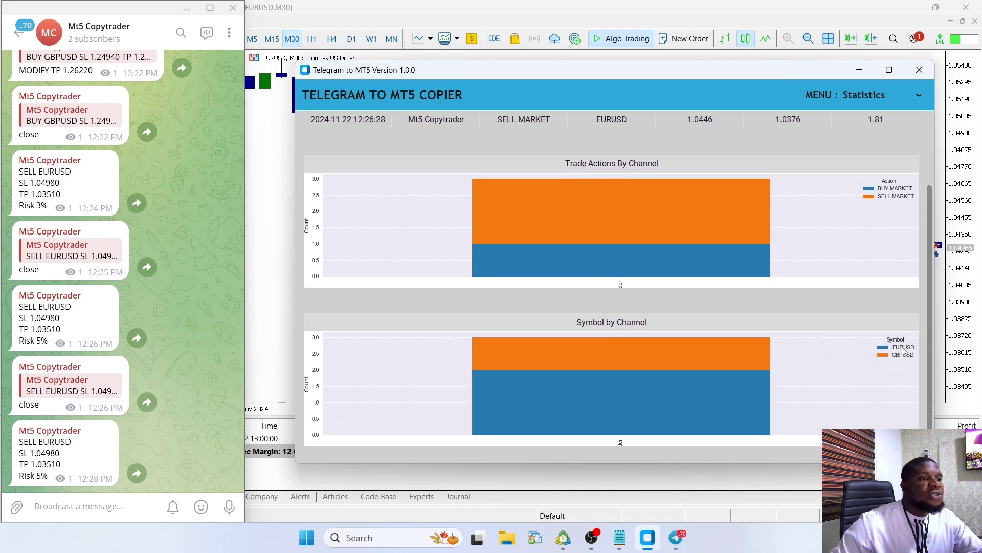
scroll(912, 323, up, 3)
click(919, 96)
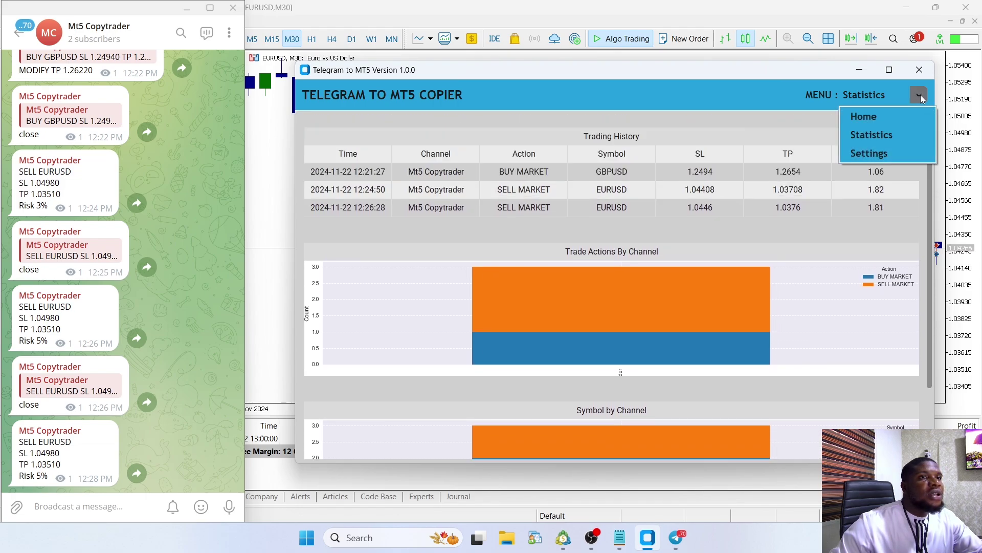
- Return to the Home dashboard (equity 12094.74, status ON) with the copier beside Telegram
click(878, 115)
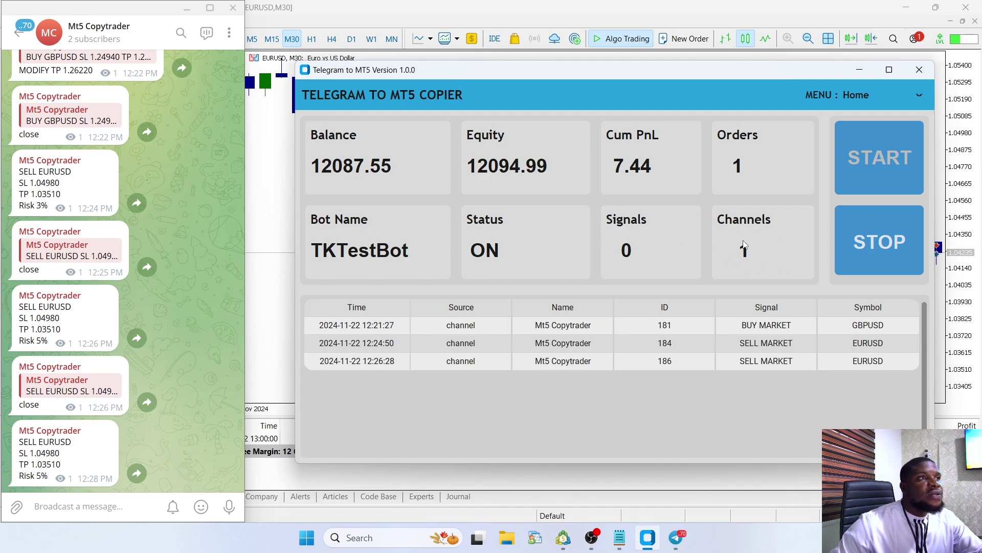
drag(622, 73, 605, 92)
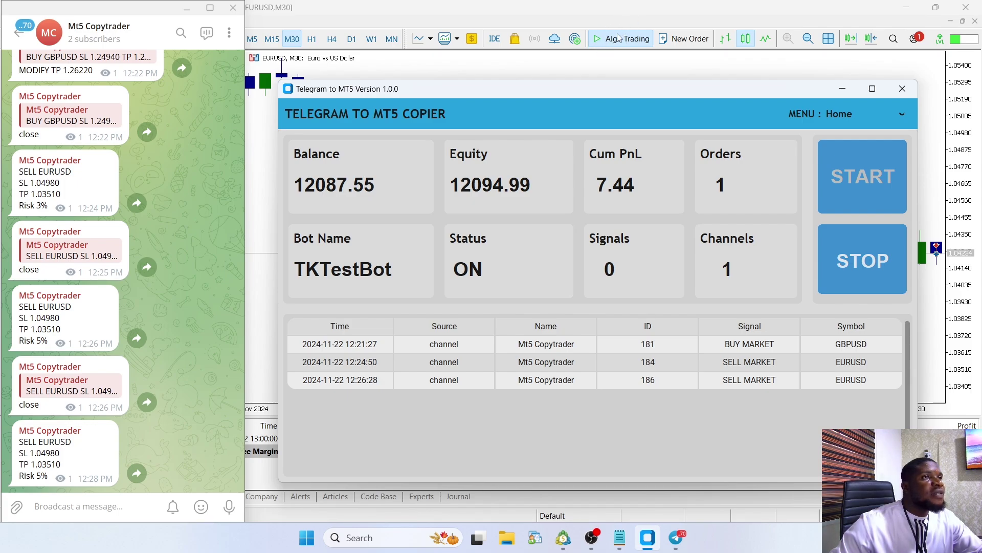
click(618, 38)
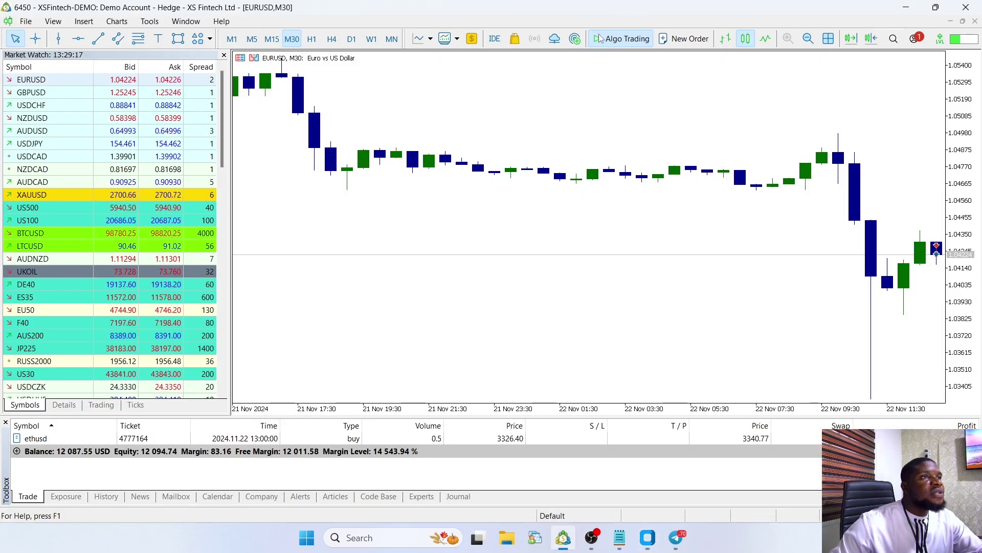
click(647, 537)
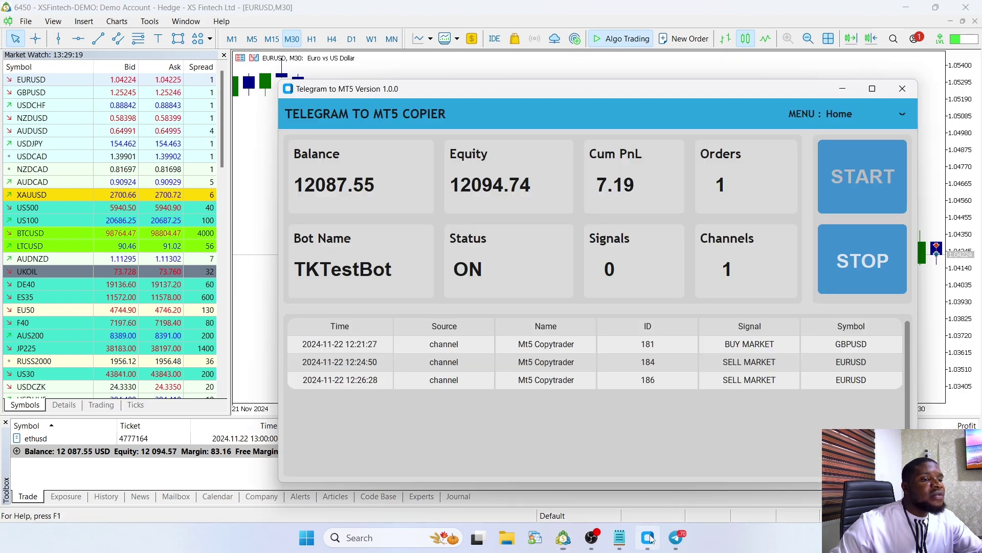
drag(611, 93, 622, 90)
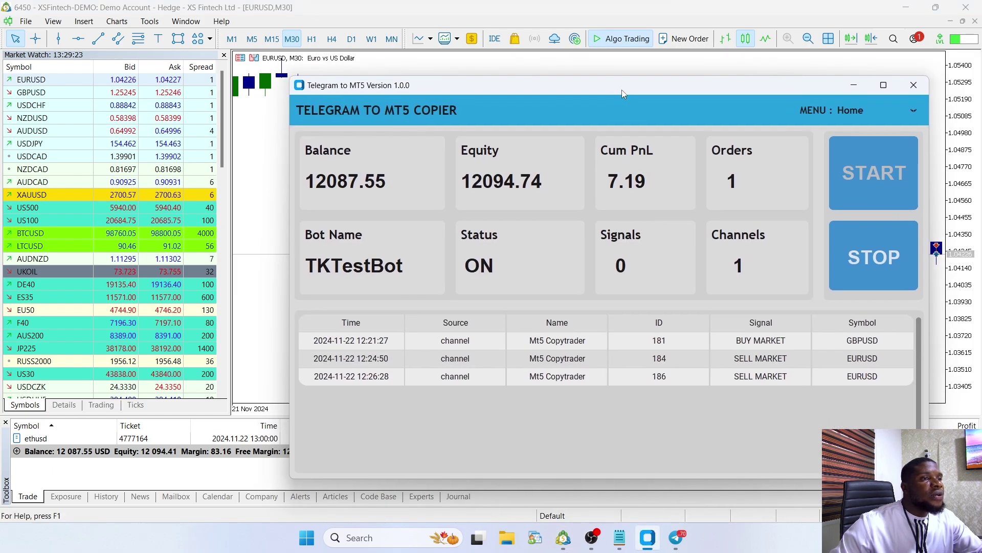
click(676, 538)
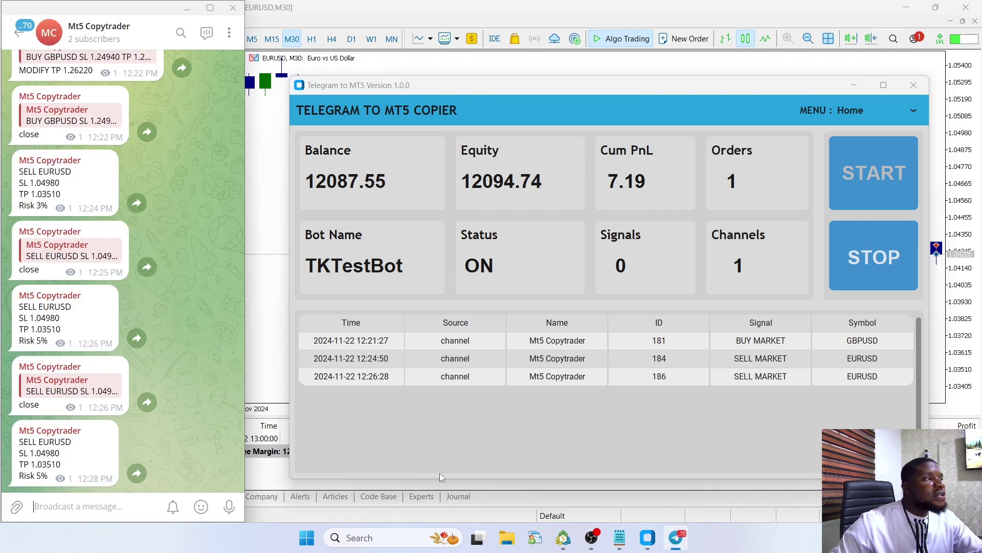